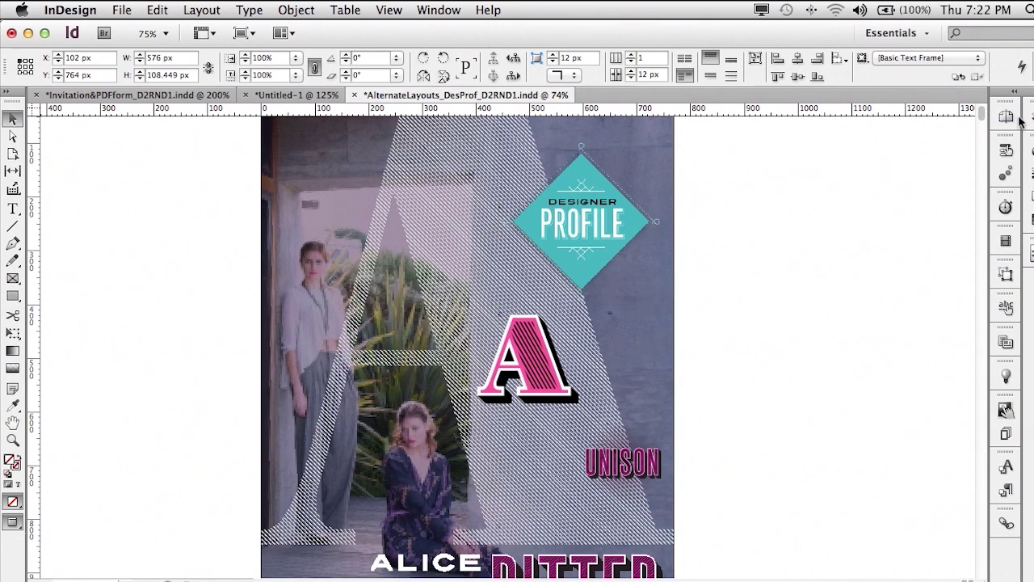
# Step: Scroll down to bring the ALICE RITTER Designer Profile page into view
pyautogui.moveTo(983, 120)
pyautogui.mouseDown()
pyautogui.moveTo(990, 235)
pyautogui.moveTo(986, 121)
pyautogui.mouseUp()
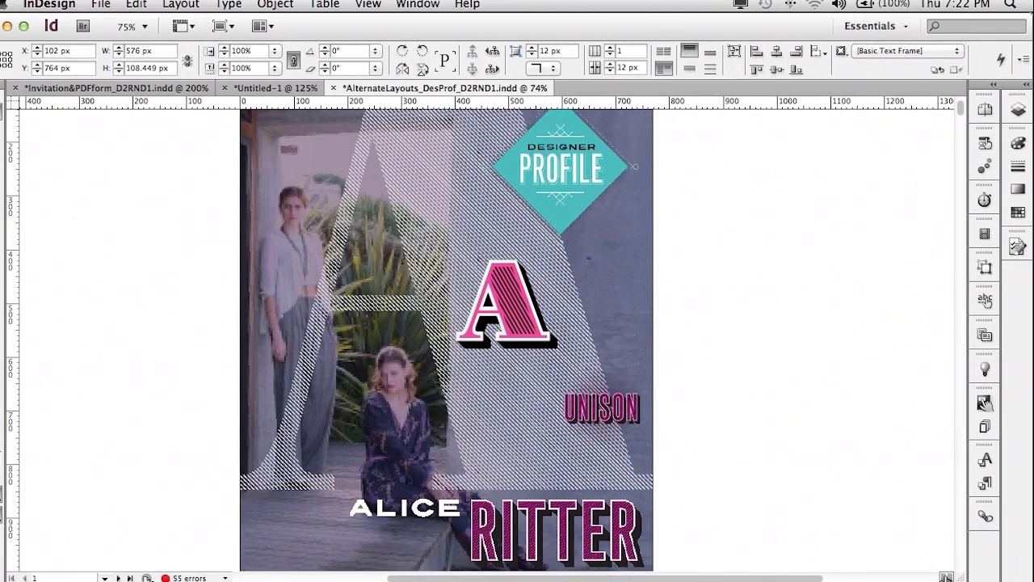
# Step: Split the window to compare portrait and landscape layouts, selecting the landscape Designer Profile diamond
pyautogui.click(929, 575)
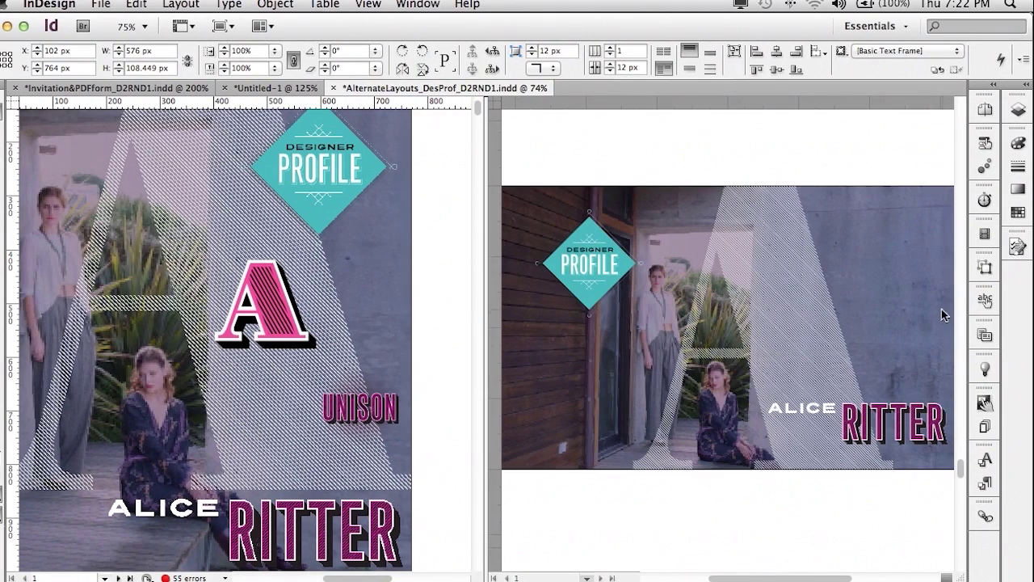
pyautogui.scroll(4, 961, 467)
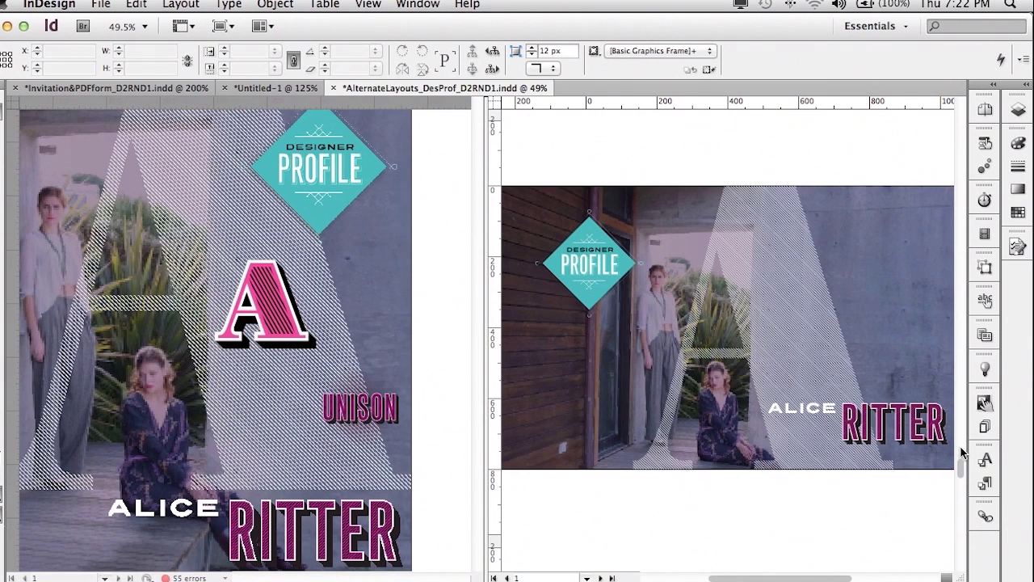
pyautogui.scroll(4, 961, 460)
pyautogui.scroll(-8, 960, 464)
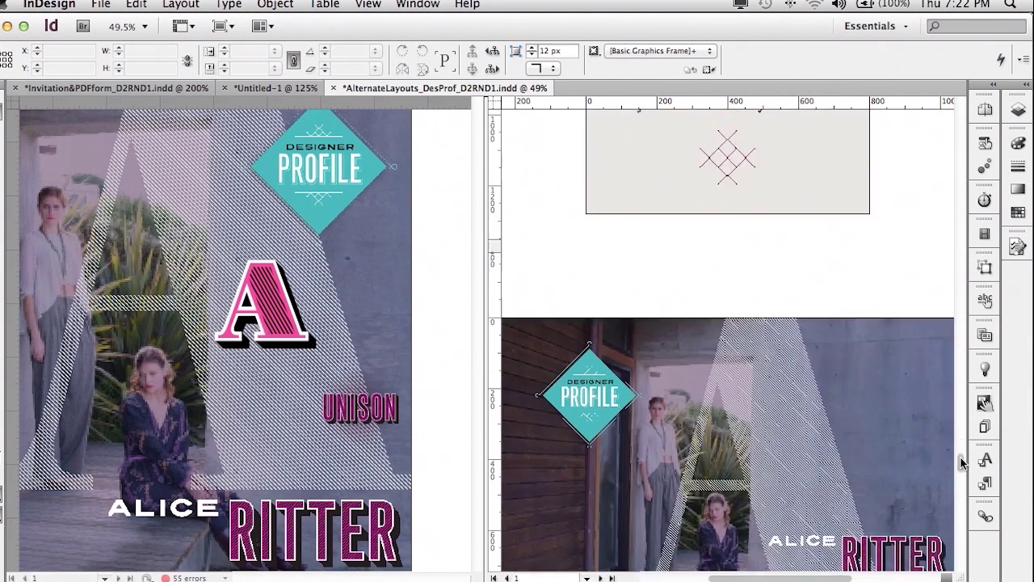
pyautogui.scroll(2, 960, 462)
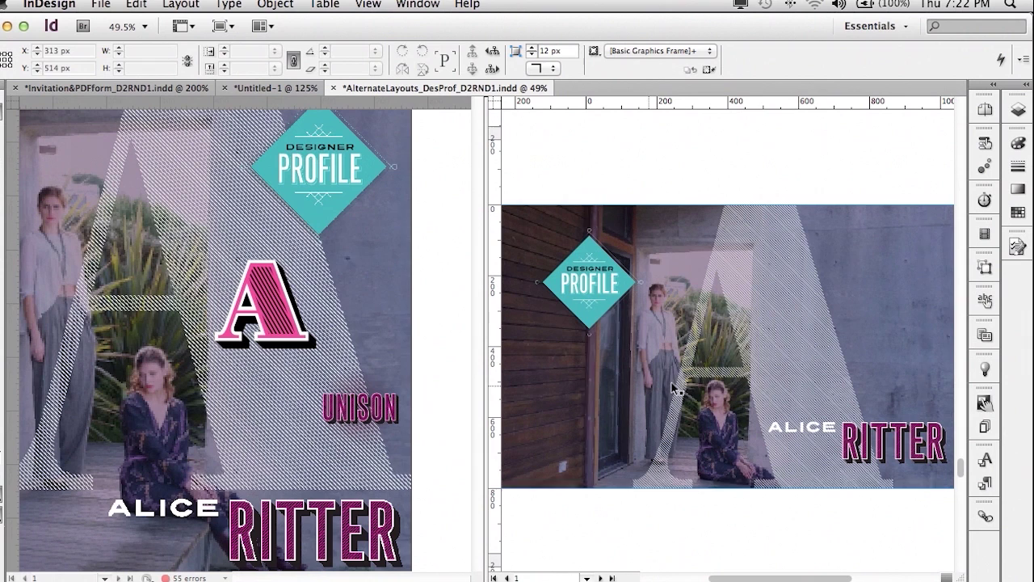
pyautogui.click(596, 317)
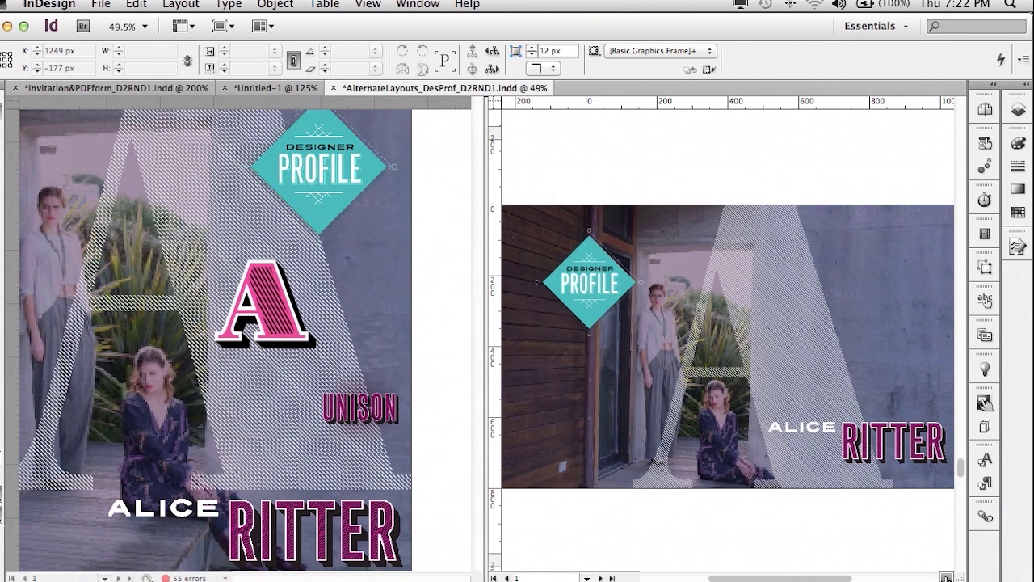
# Step: Unsplit to a single portrait view and browse the Type > Font recent fonts list
pyautogui.click(945, 577)
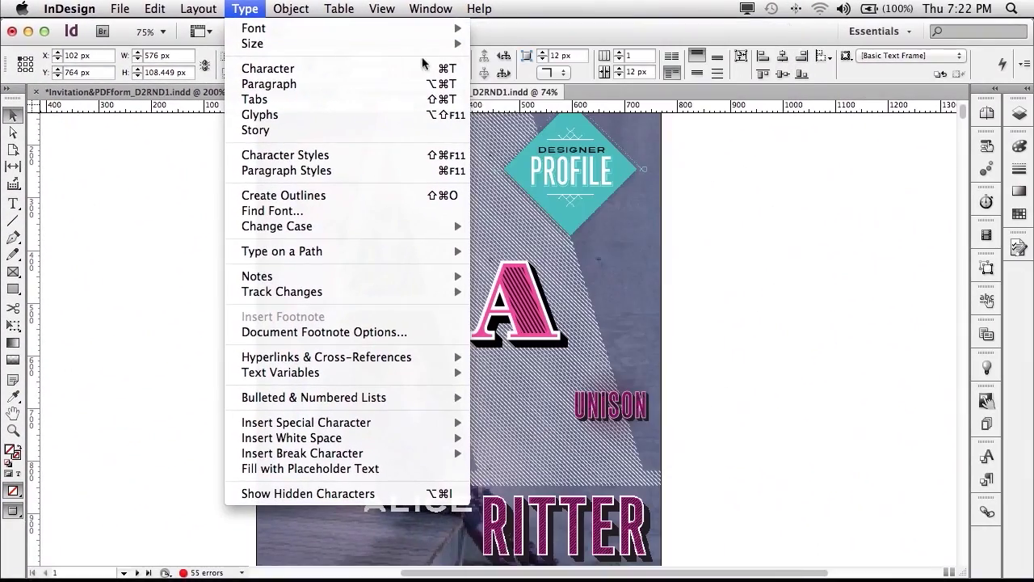
pyautogui.moveTo(429, 29)
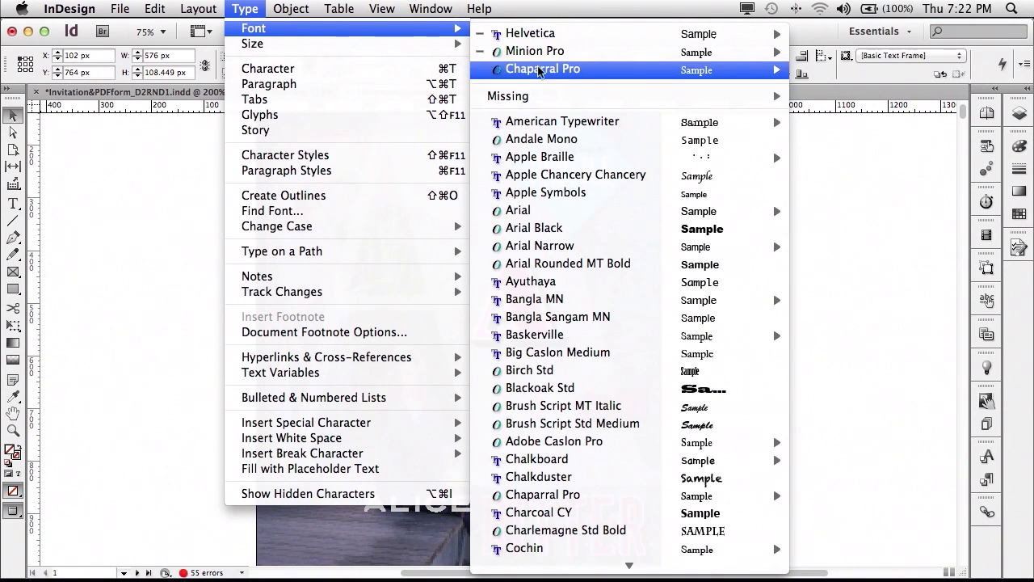
pyautogui.moveTo(555, 73)
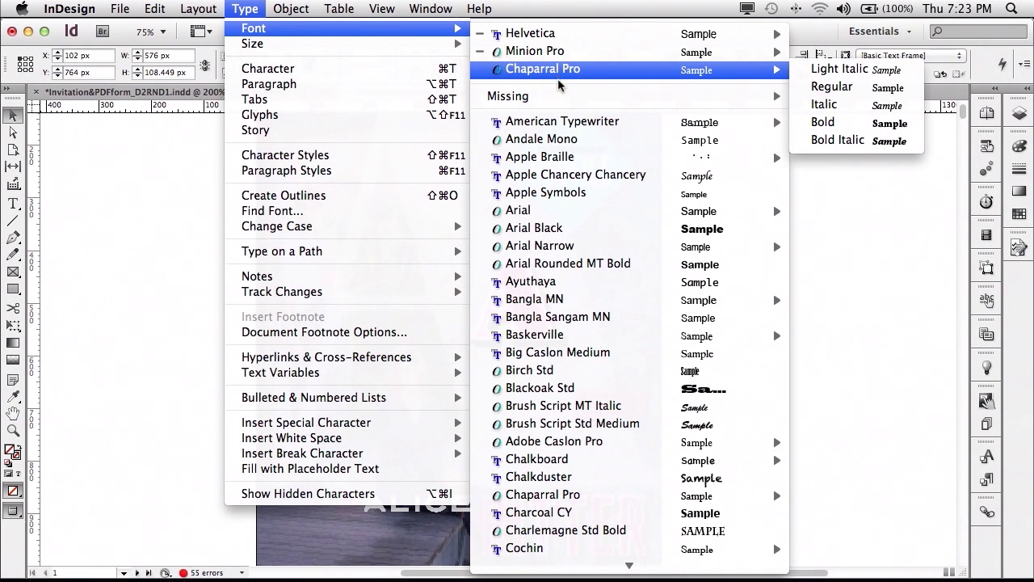
pyautogui.moveTo(597, 306)
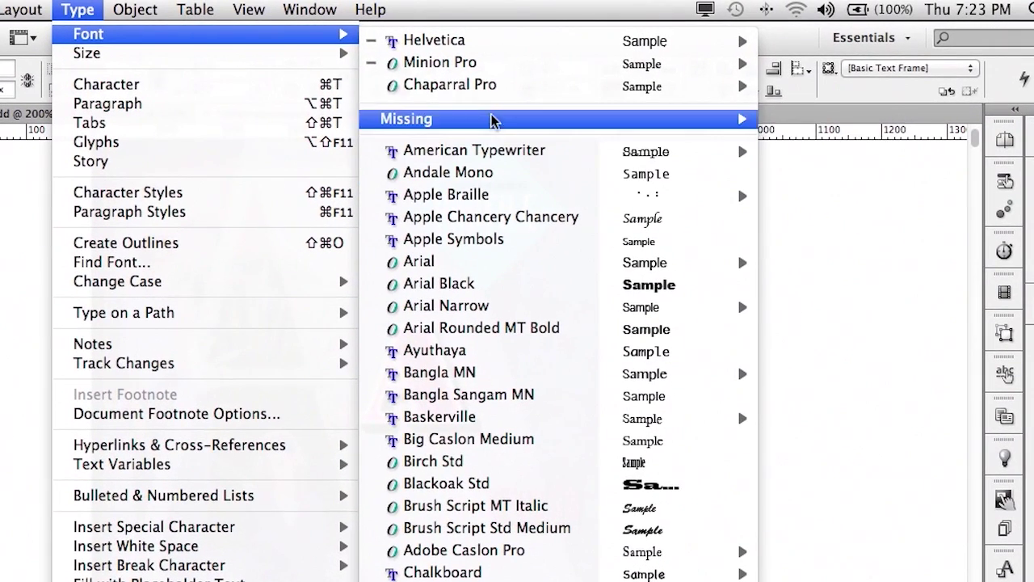
pyautogui.moveTo(548, 81)
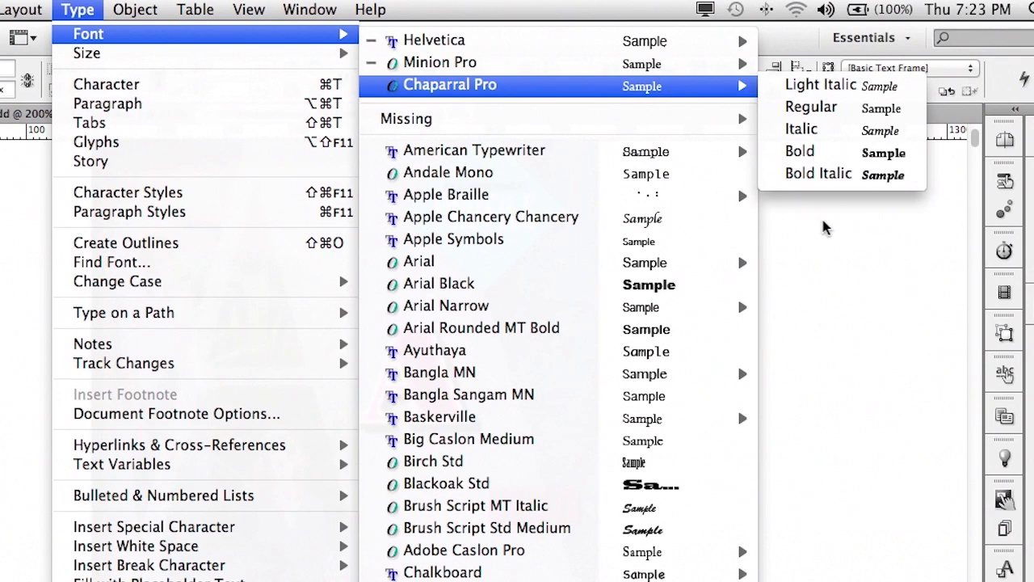
pyautogui.click(622, 63)
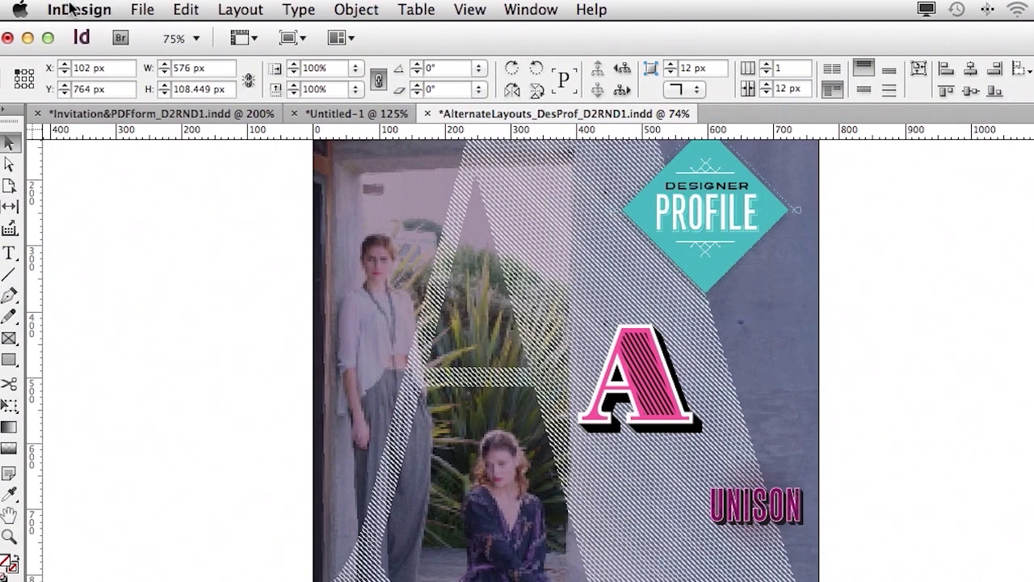
# Step: Enable Sort Recent Fonts List Alphabetically in the Type preferences
pyautogui.click(72, 9)
pyautogui.moveTo(82, 76)
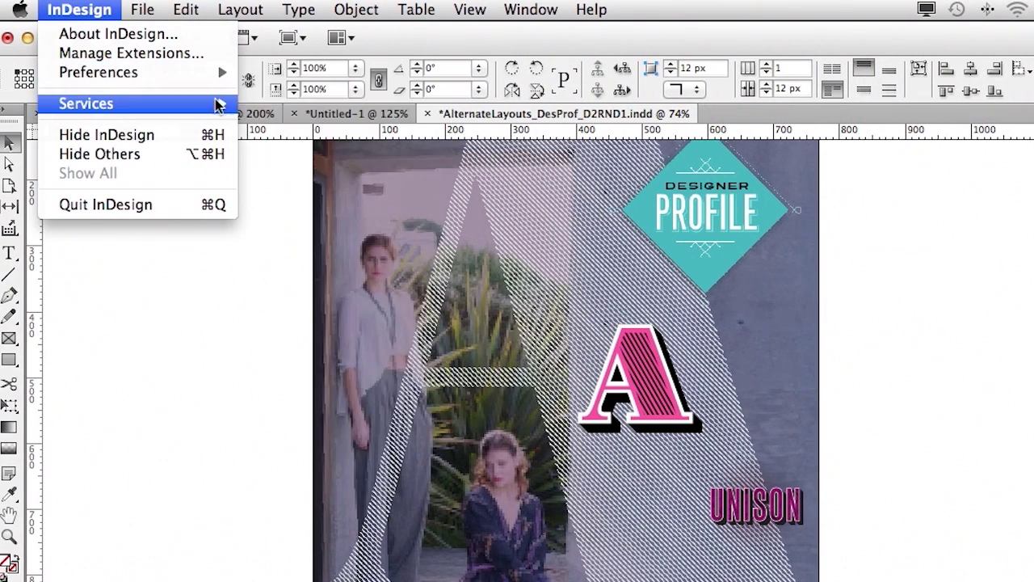
pyautogui.click(288, 138)
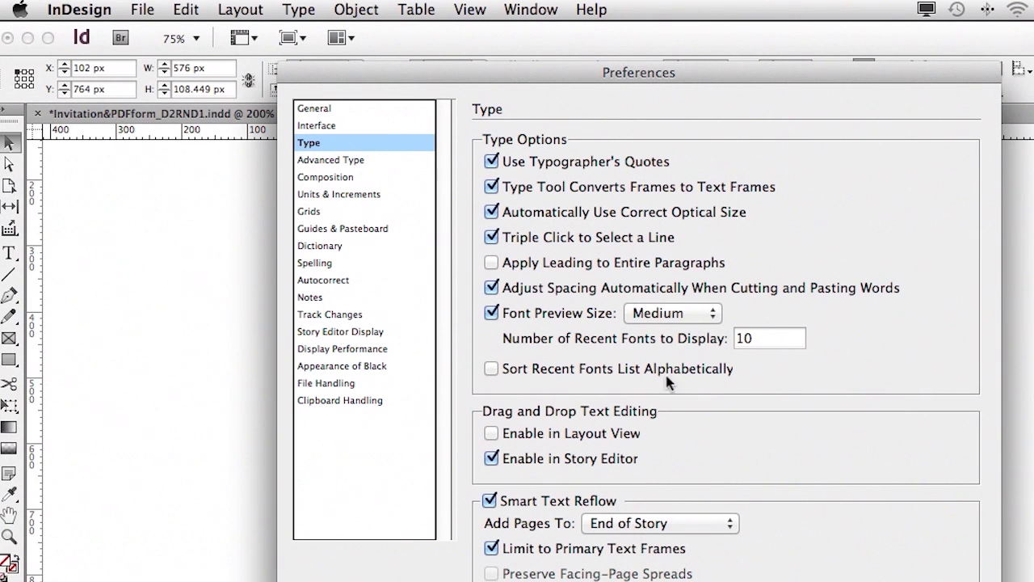
pyautogui.click(617, 371)
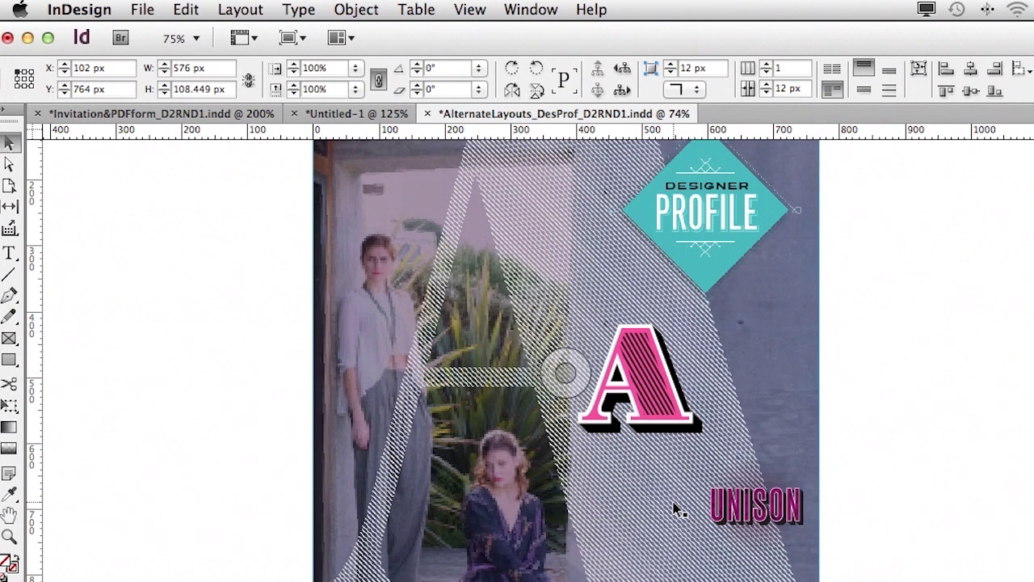
# Step: Select the Designer Profile diamond, pink A and UNISON frames together
pyautogui.click(659, 417)
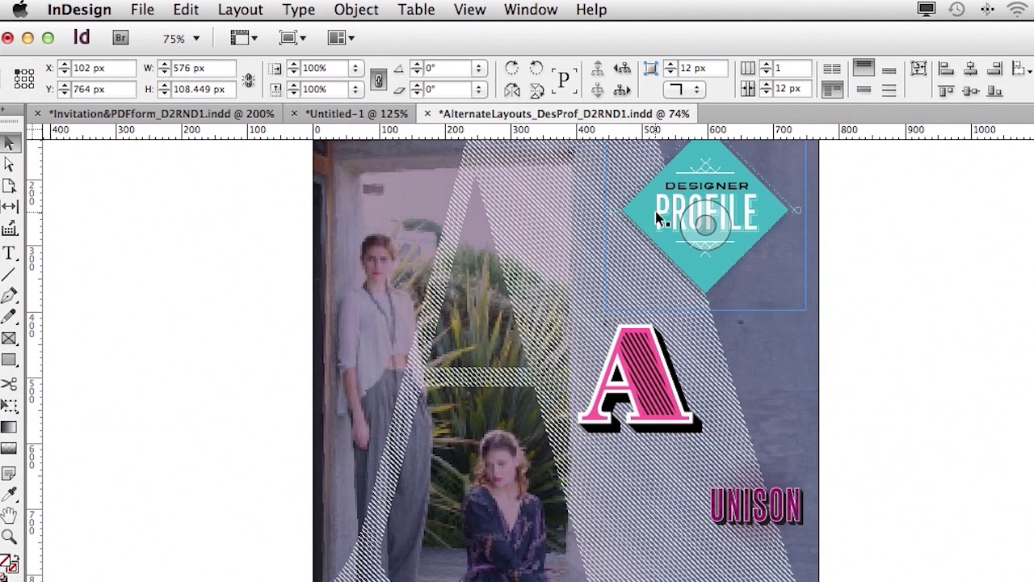
pyautogui.press('super+shift+a')
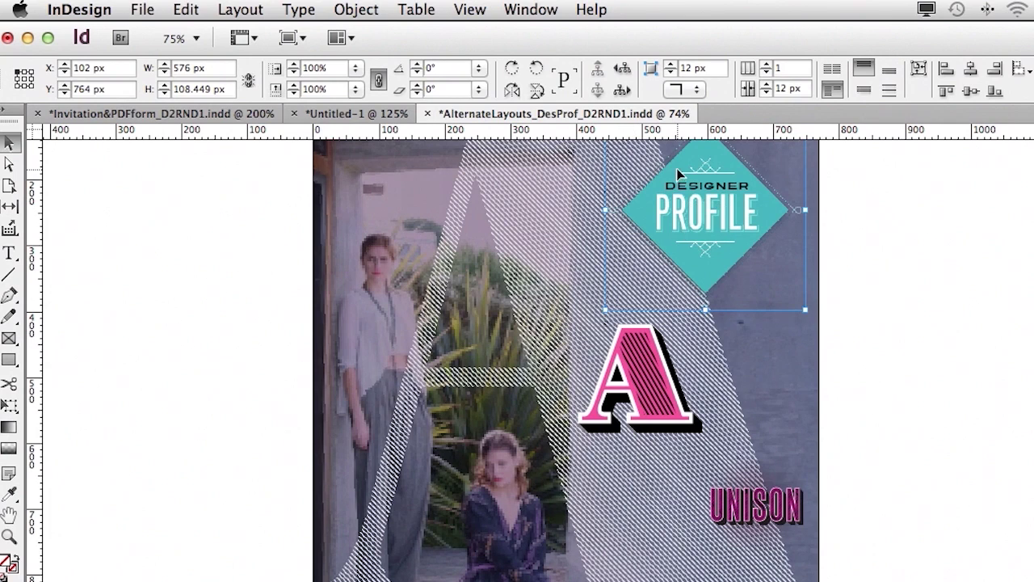
pyautogui.click(683, 214)
pyautogui.keyDown('shift'); pyautogui.click(636, 366); pyautogui.keyUp('shift')
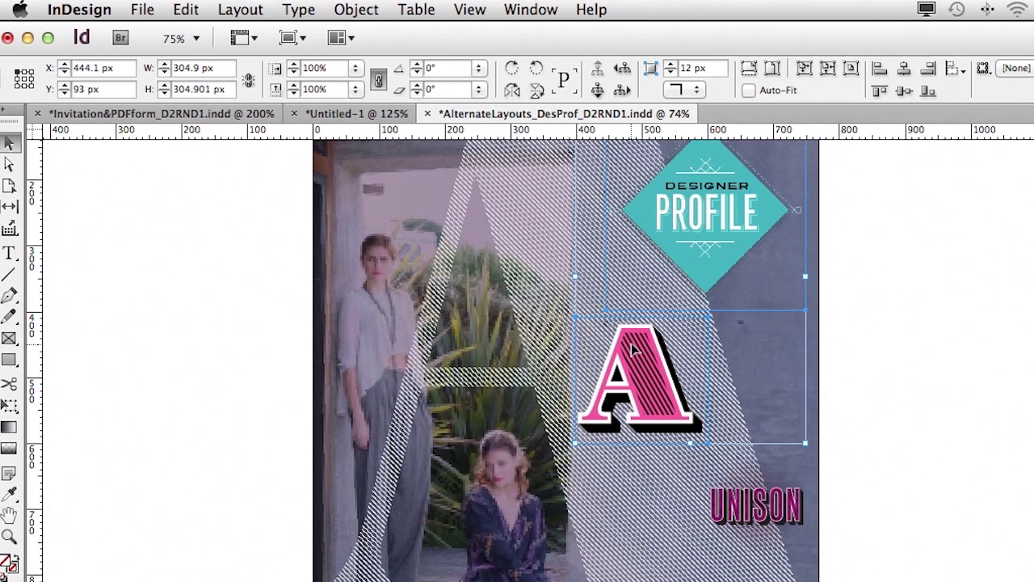
pyautogui.keyDown('shift'); pyautogui.click(729, 481); pyautogui.keyUp('shift')
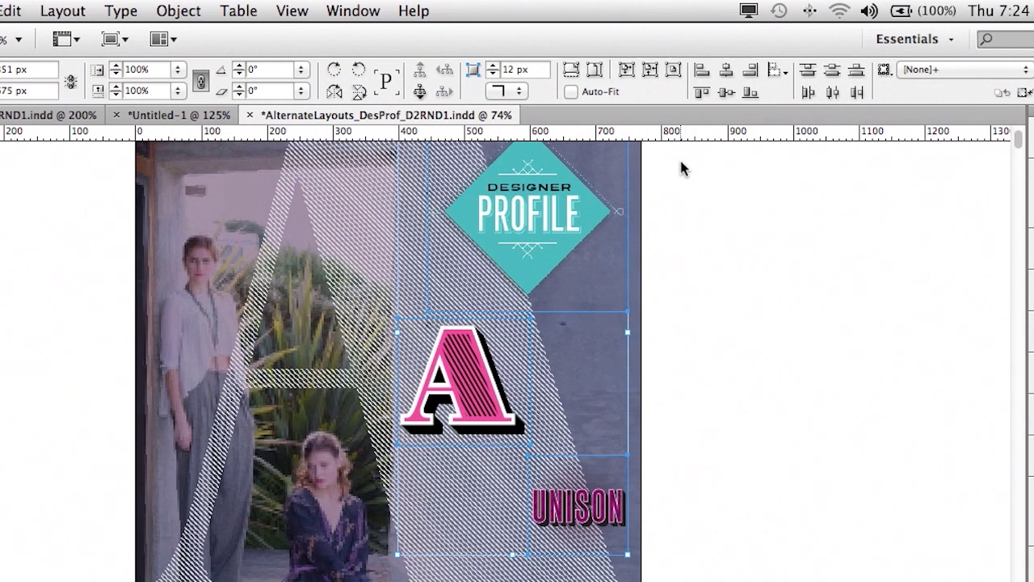
# Step: Align their horizontal centers to the pink A as the key object
pyautogui.click(786, 71)
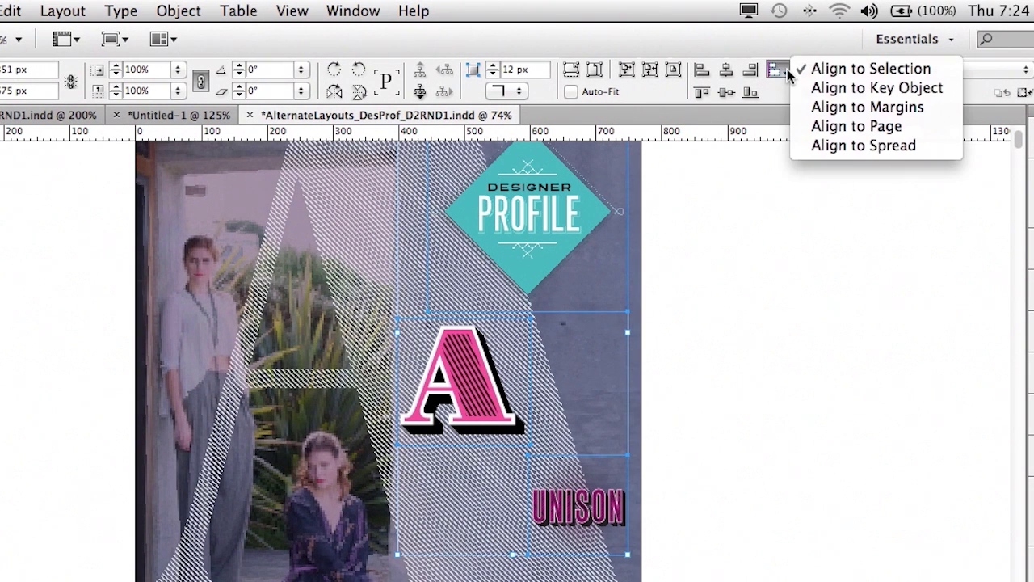
pyautogui.click(837, 90)
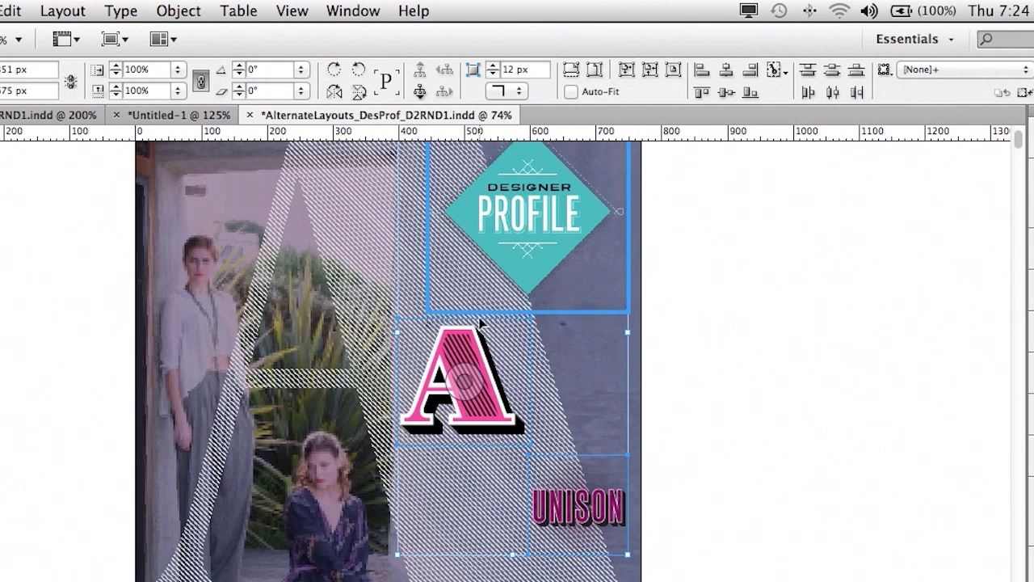
pyautogui.click(527, 226)
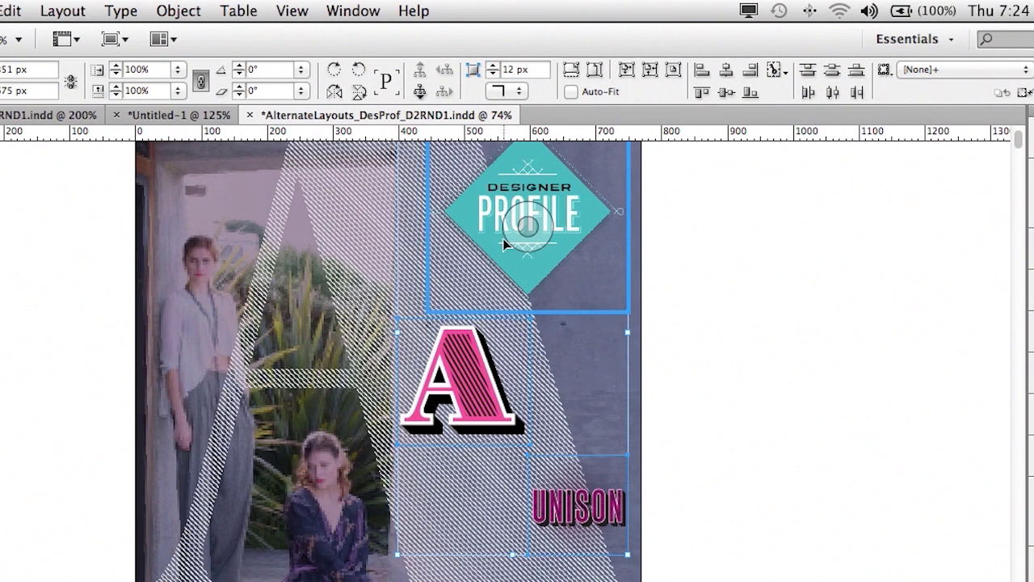
pyautogui.click(464, 381)
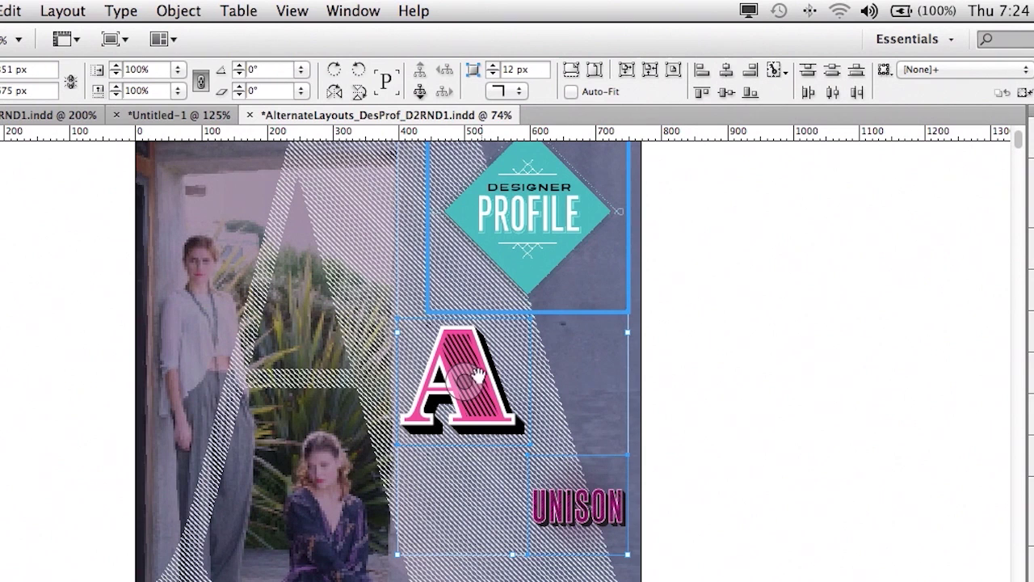
pyautogui.click(467, 346)
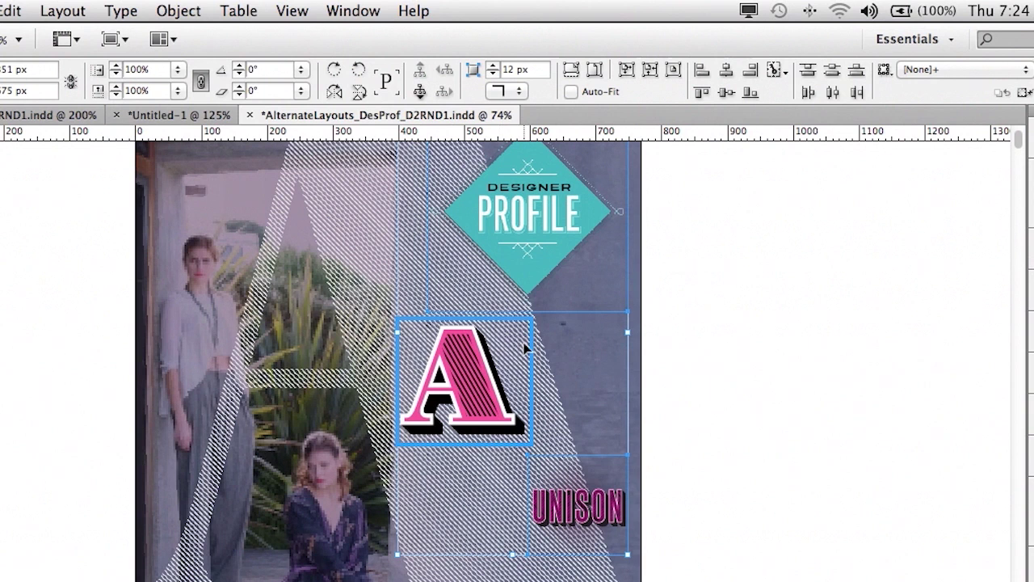
pyautogui.click(726, 71)
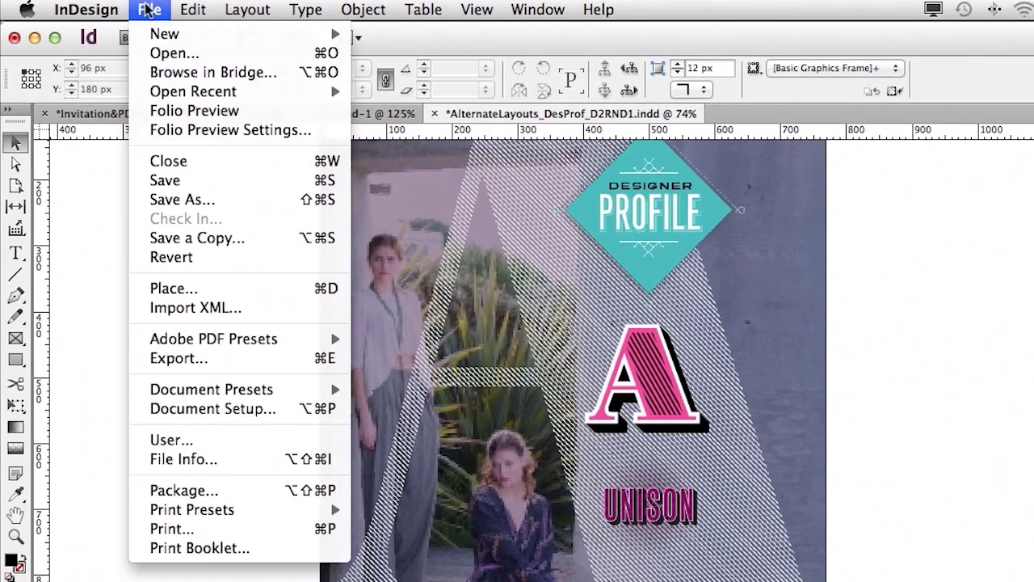
pyautogui.click(173, 199)
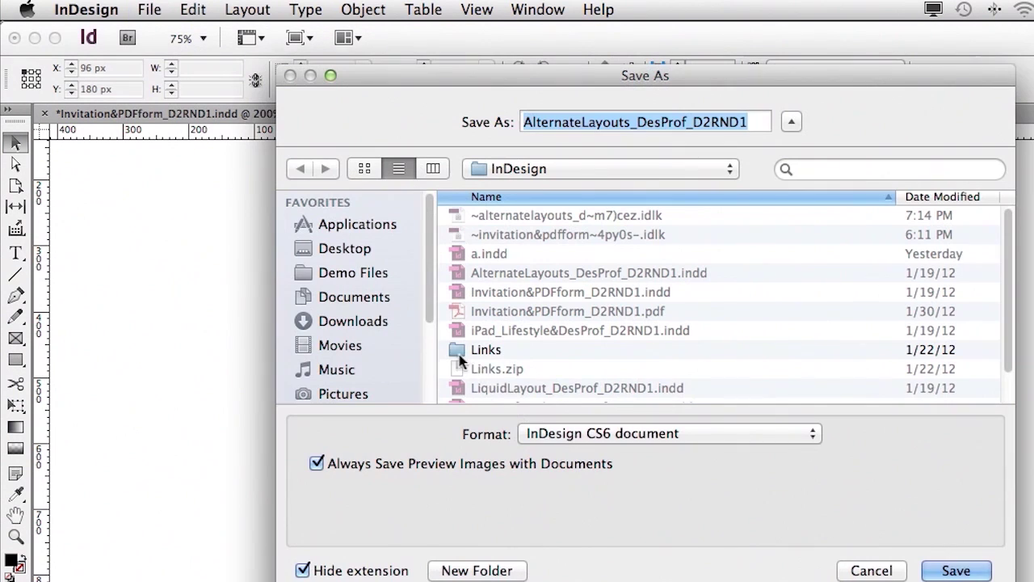
pyautogui.click(643, 433)
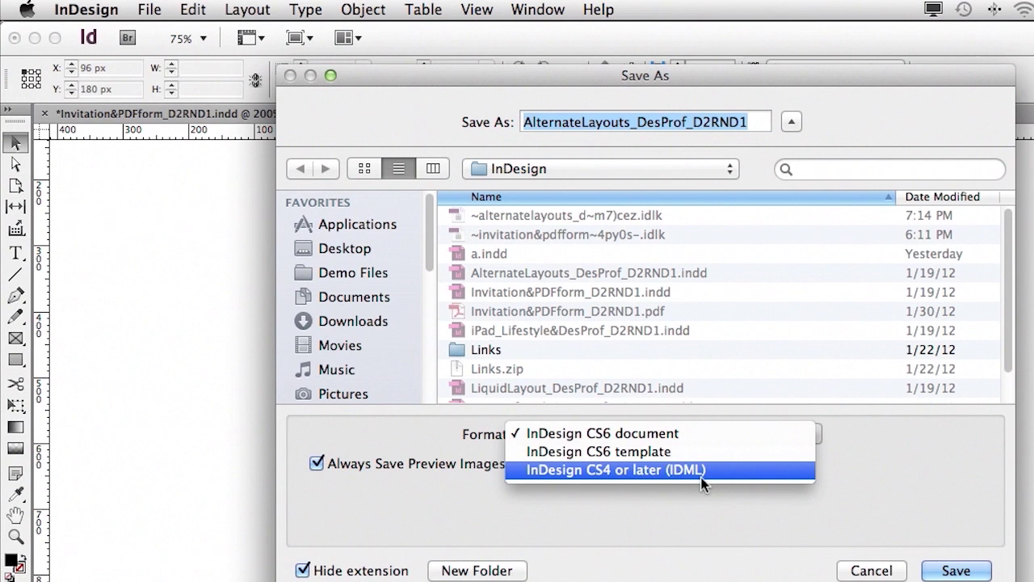
pyautogui.click(885, 509)
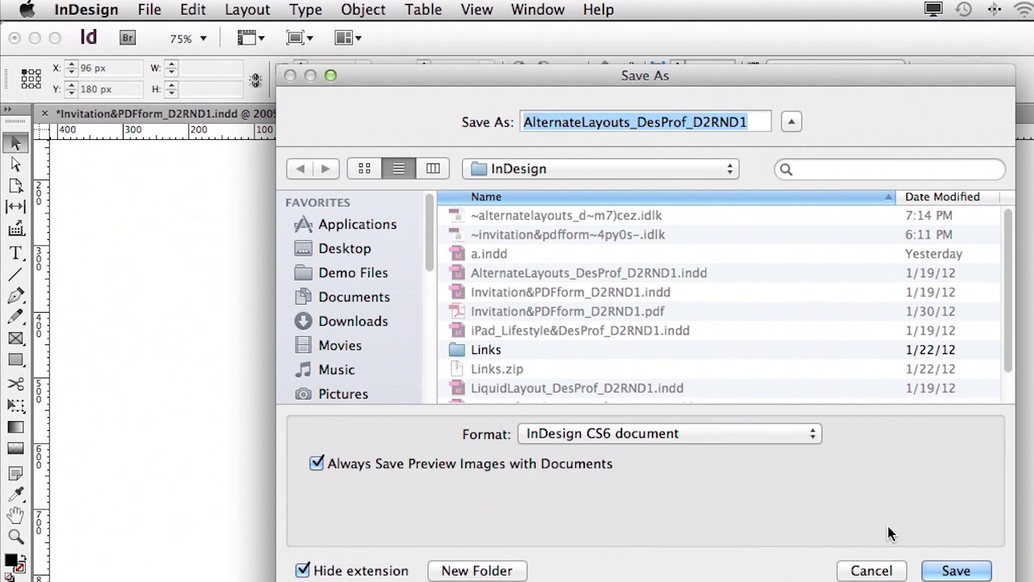
pyautogui.click(871, 571)
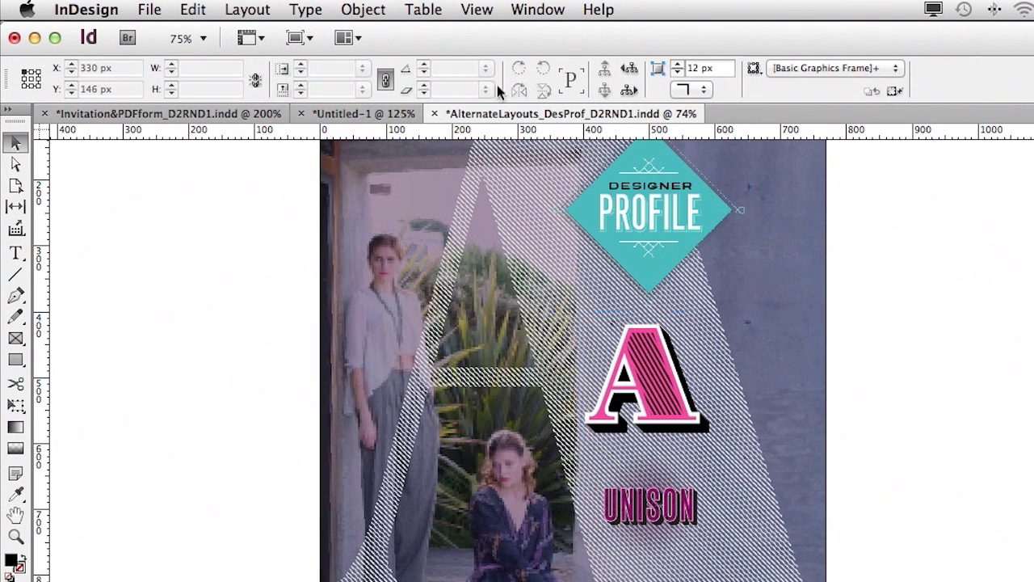
# Step: Create a custom proof setup that simulates the sGray device
pyautogui.click(484, 11)
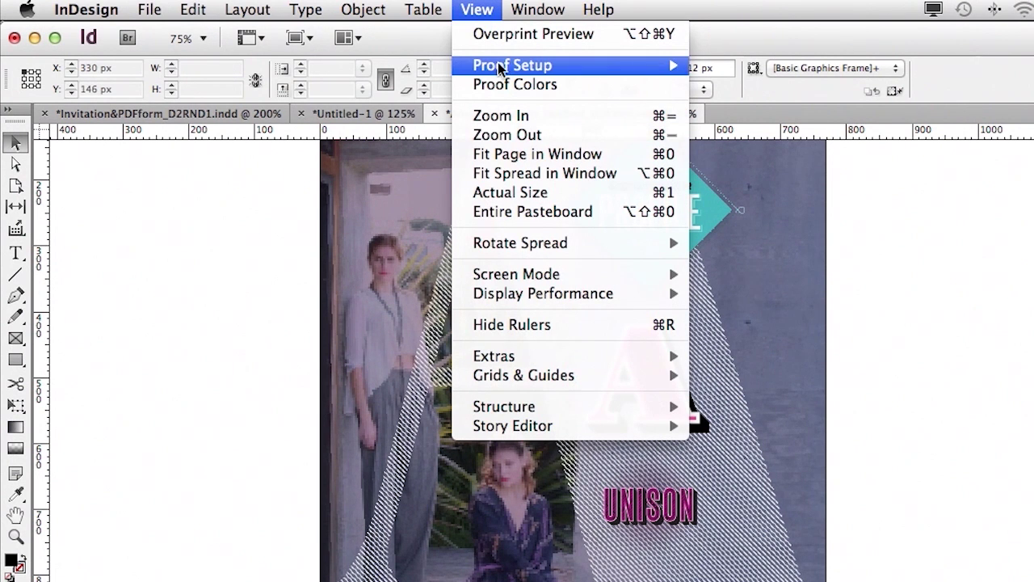
pyautogui.moveTo(499, 73)
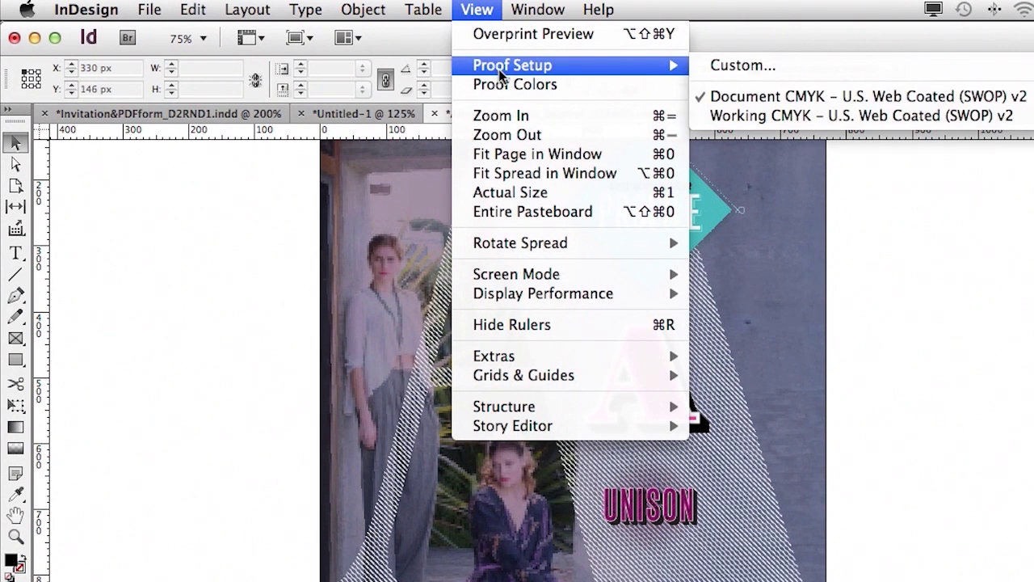
pyautogui.click(740, 66)
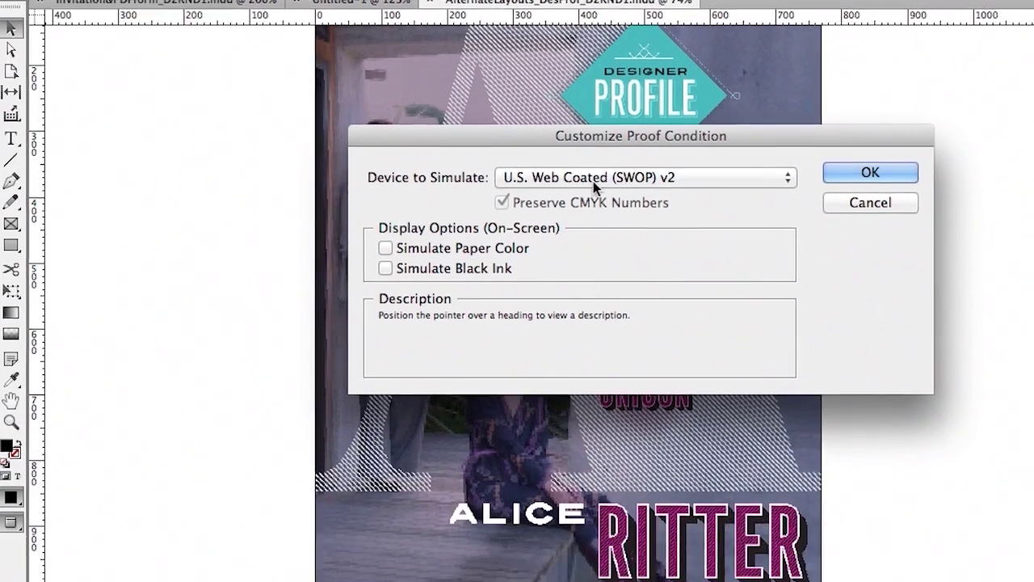
pyautogui.click(586, 292)
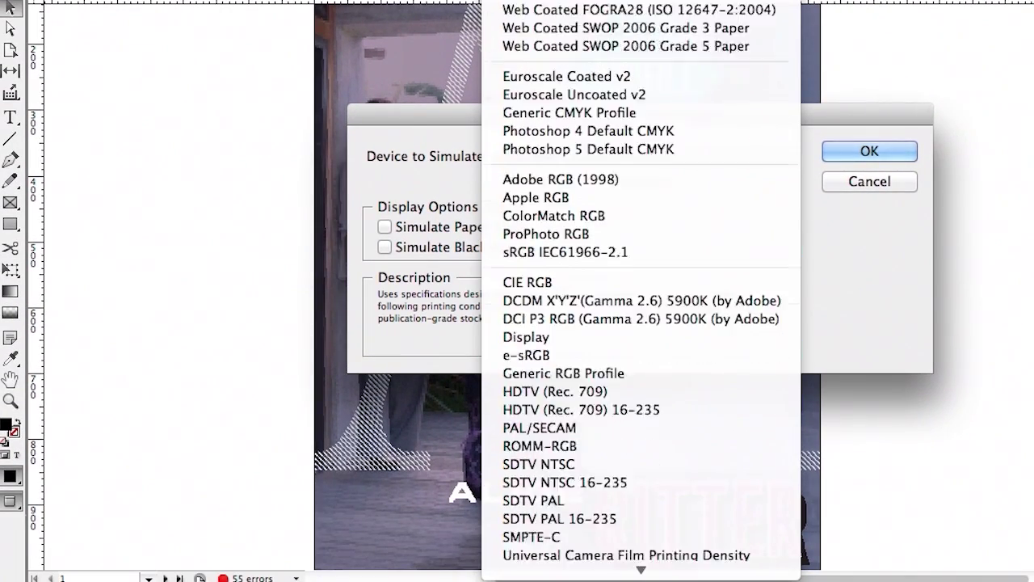
pyautogui.click(643, 568)
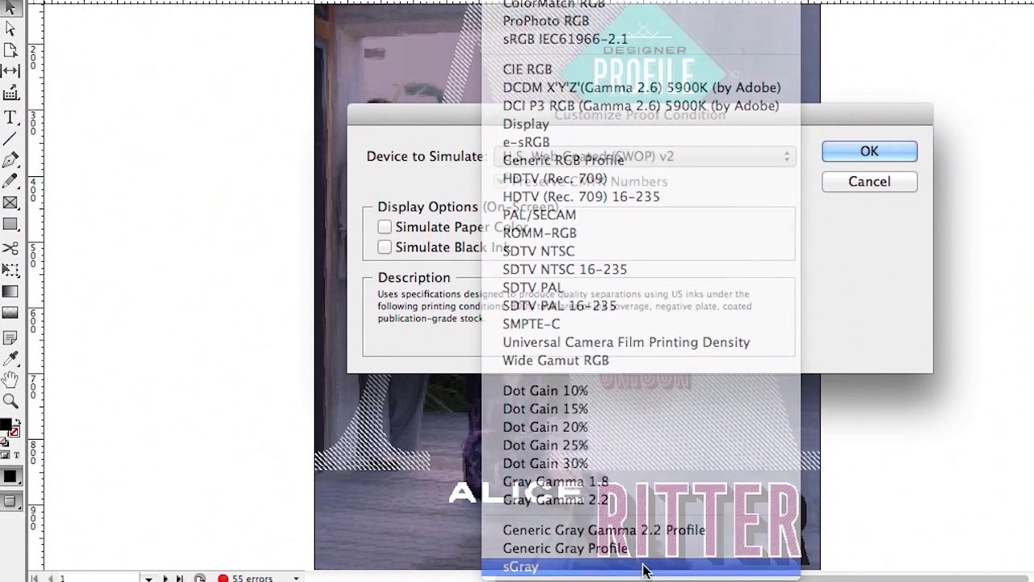
pyautogui.click(862, 154)
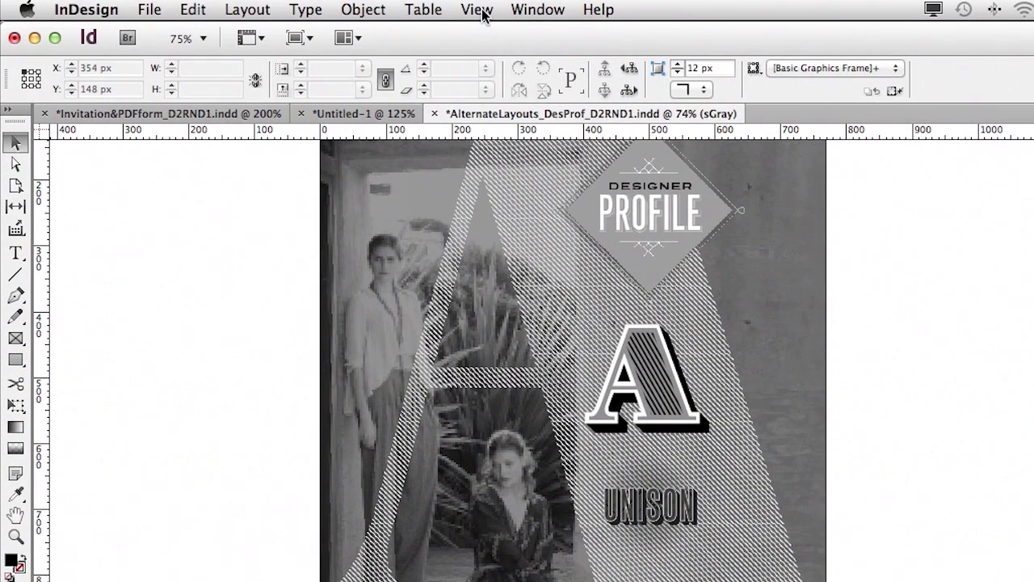
# Step: Turn off View > Proof Colors to show normal colour again
pyautogui.click(479, 10)
pyautogui.moveTo(499, 71)
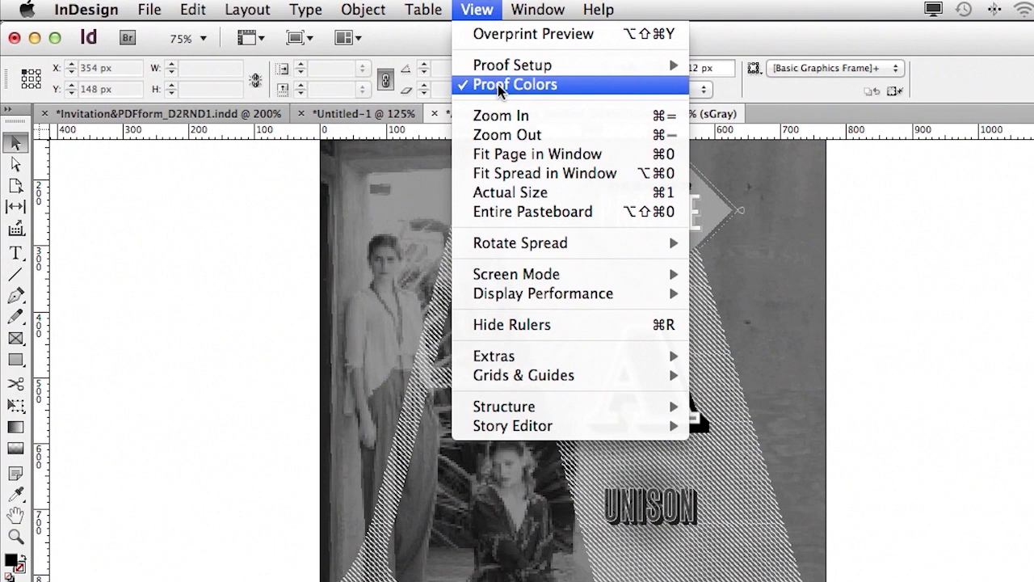
pyautogui.click(500, 85)
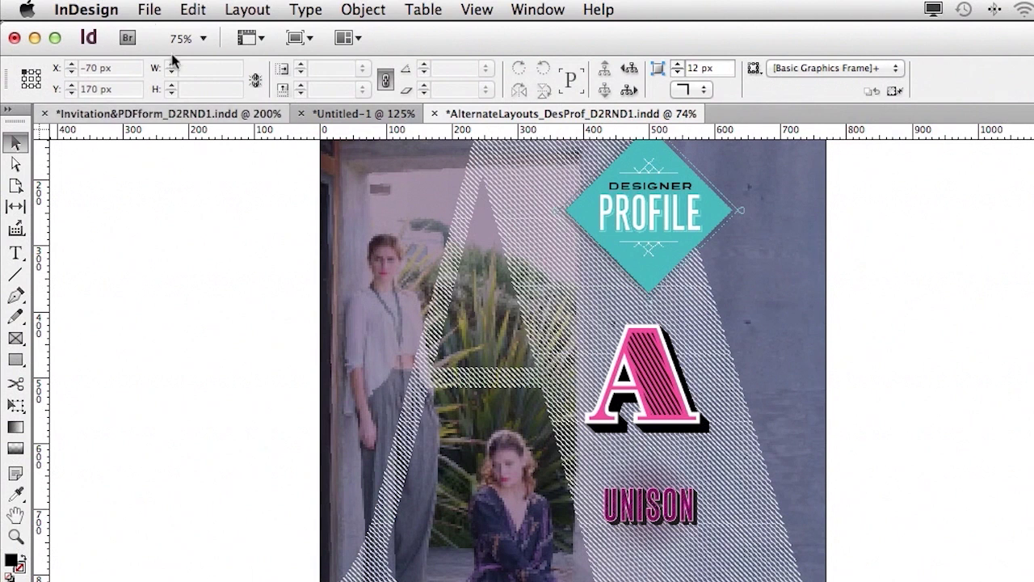
# Step: Export the layout as Adobe PDF (Print) with Acrobat 8/9 compatibility
pyautogui.click(142, 6)
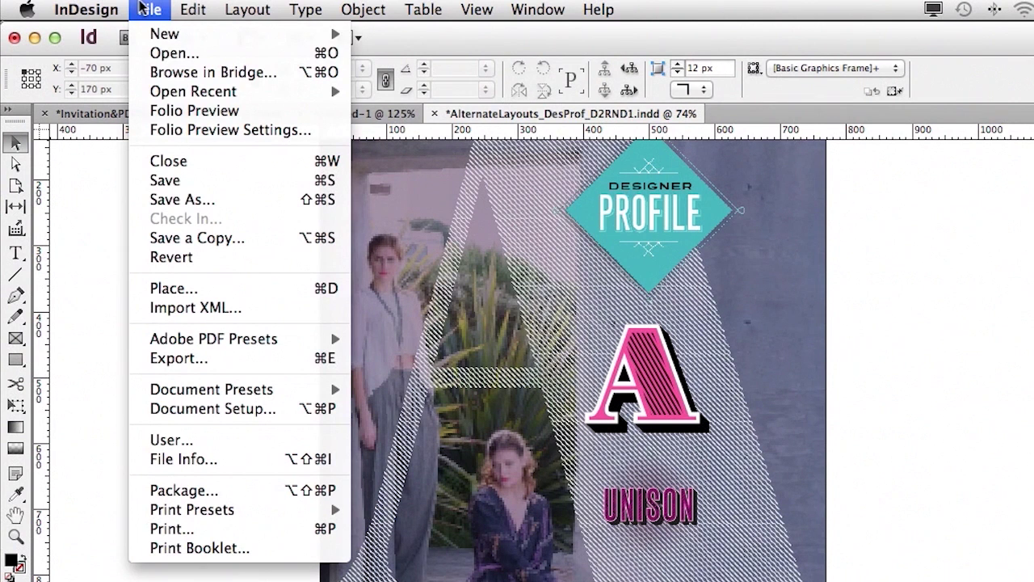
pyautogui.click(198, 360)
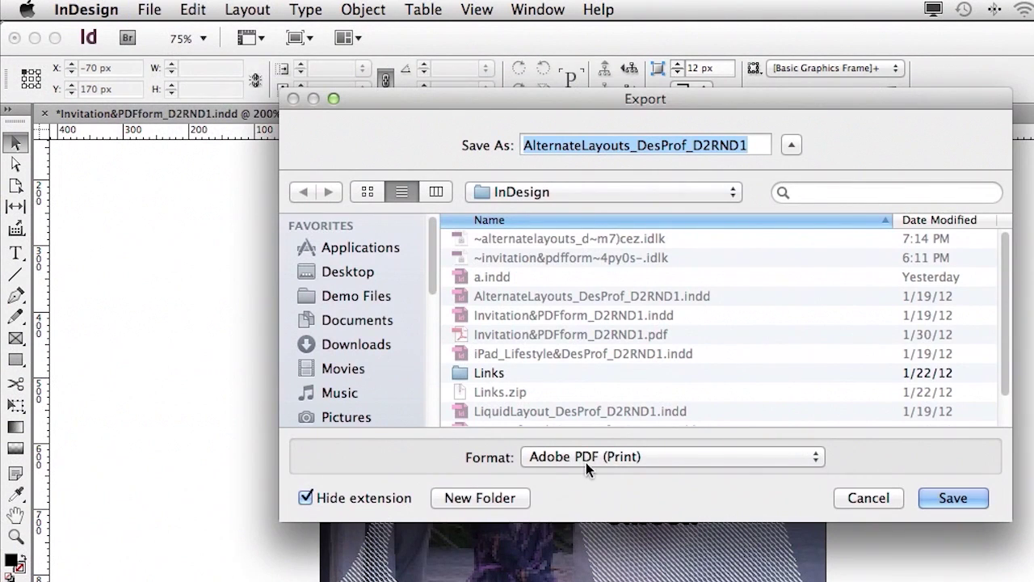
pyautogui.click(953, 497)
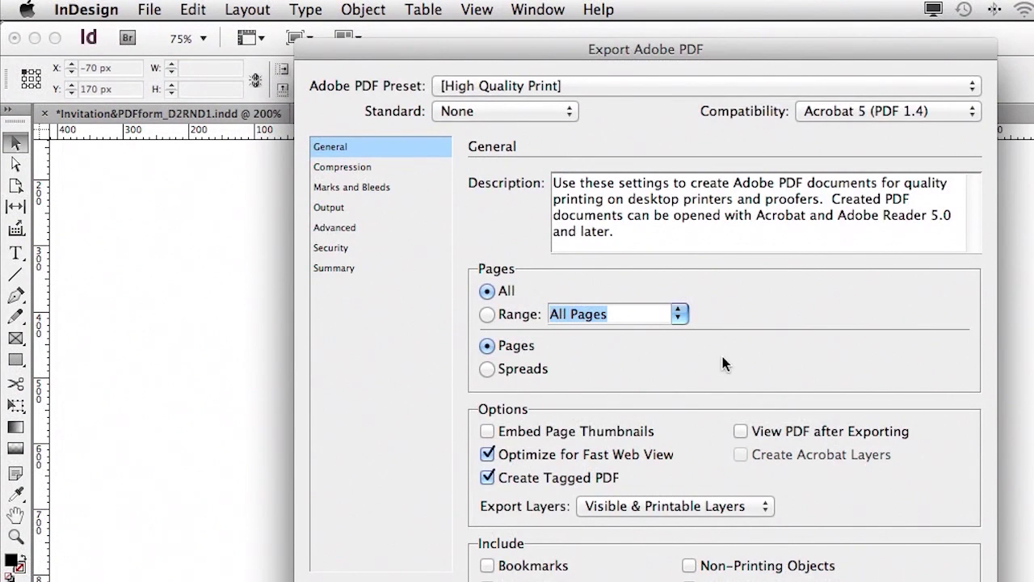
pyautogui.click(844, 113)
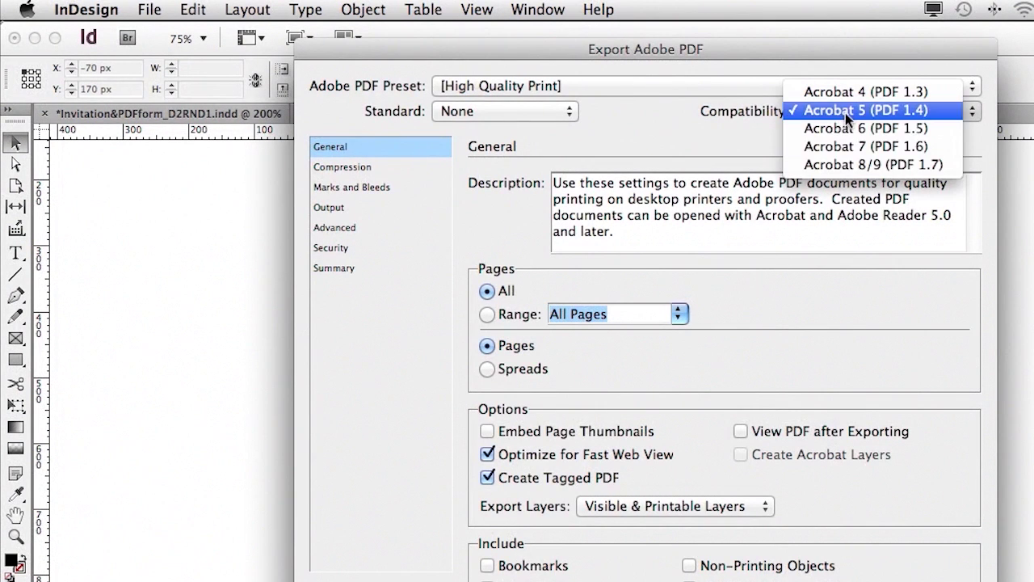
pyautogui.click(865, 167)
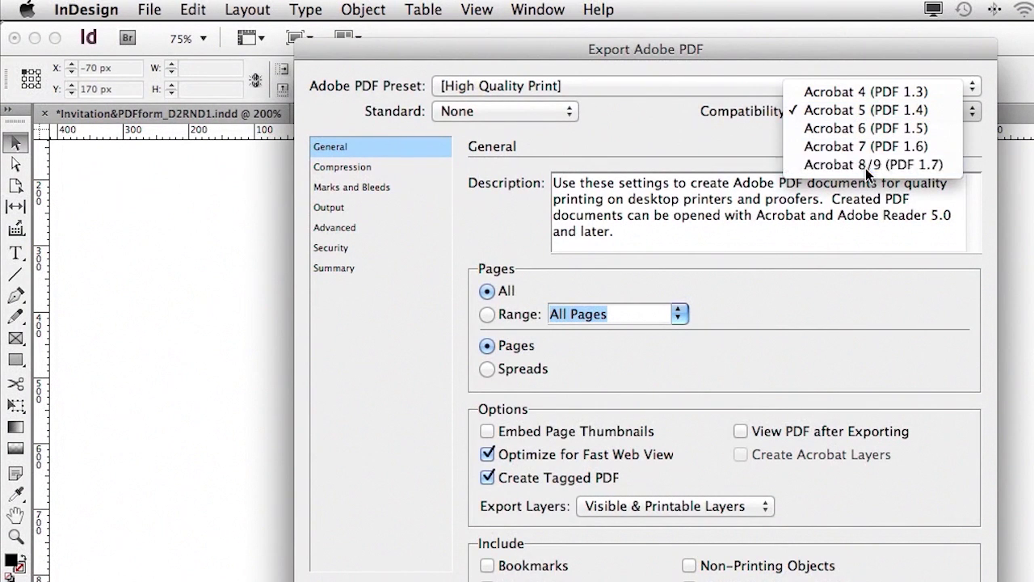
# Step: Set Output to Convert to Destination with sGray as destination, and export the PDF
pyautogui.click(333, 207)
pyautogui.click(730, 209)
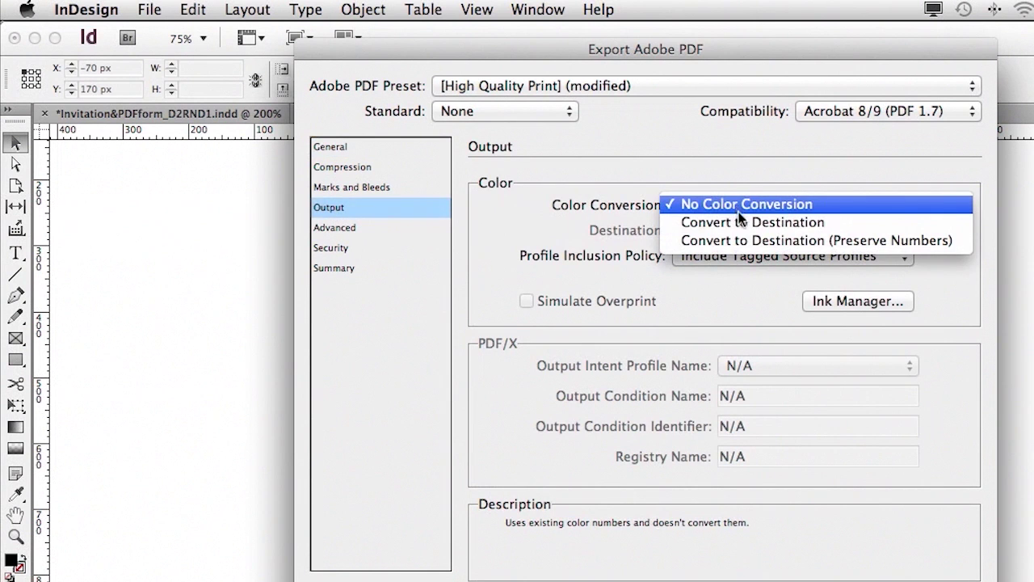
pyautogui.click(751, 222)
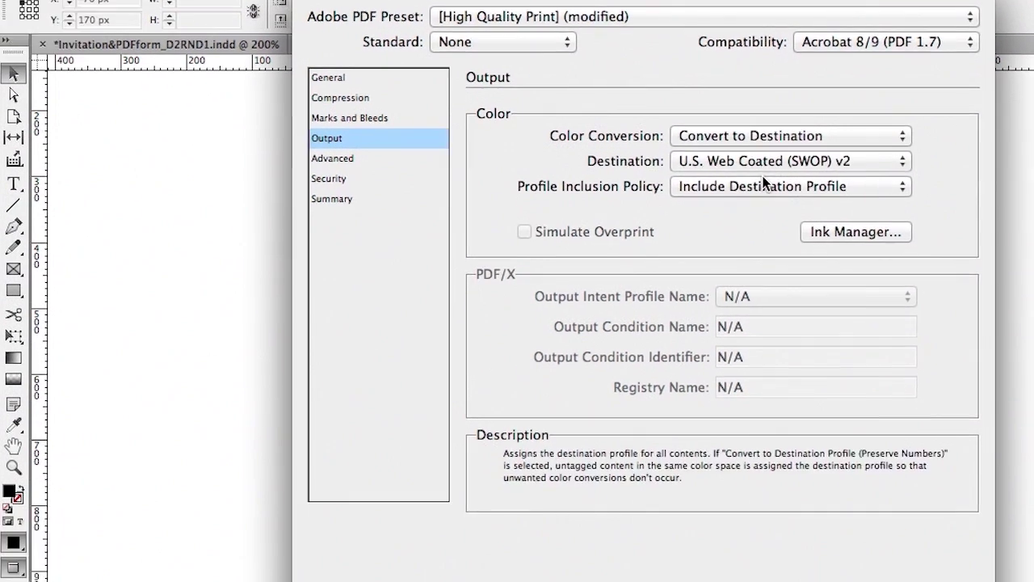
pyautogui.click(764, 161)
pyautogui.scroll(-5, 824, 361)
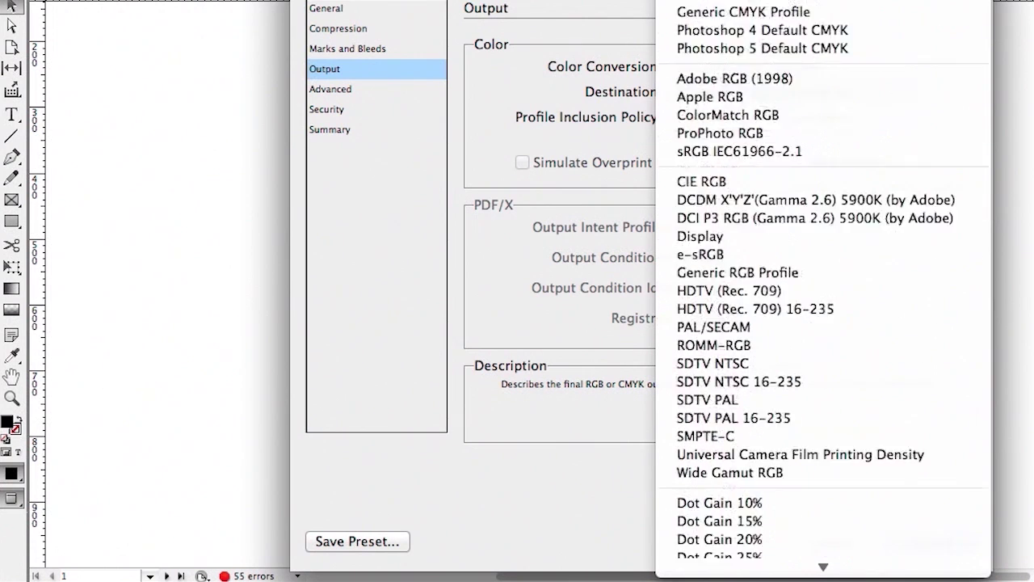
pyautogui.scroll(-3, 823, 517)
pyautogui.click(824, 558)
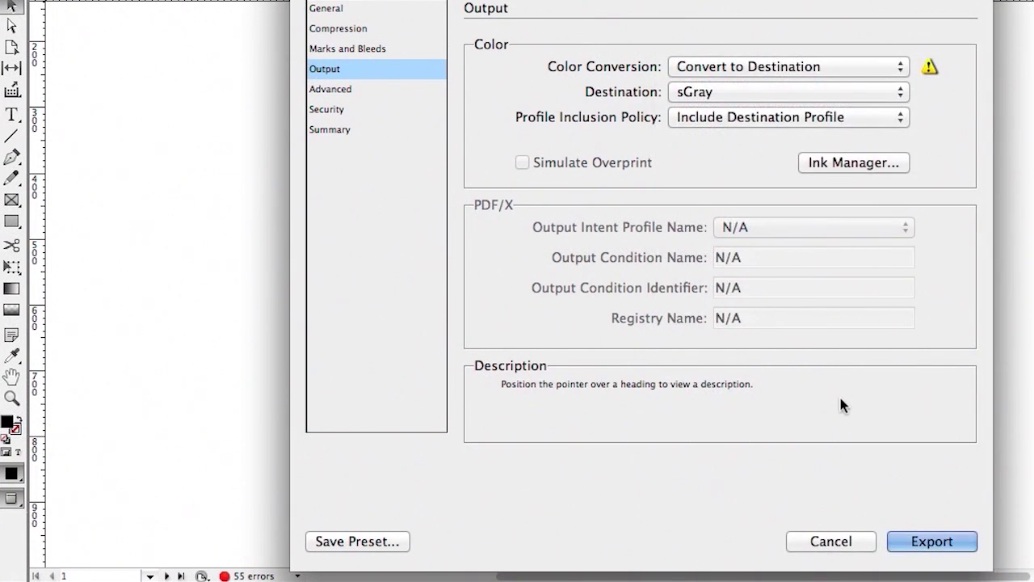
pyautogui.click(868, 548)
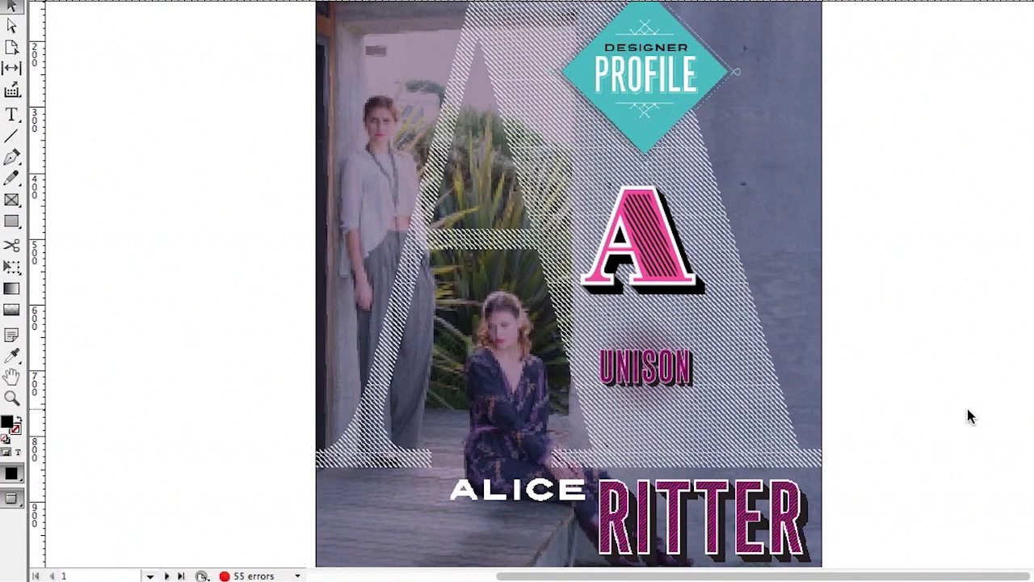
# Step: Scroll down to page 2 and select the pull-quote frame below the two columns
pyautogui.scroll(-10, 918, 368)
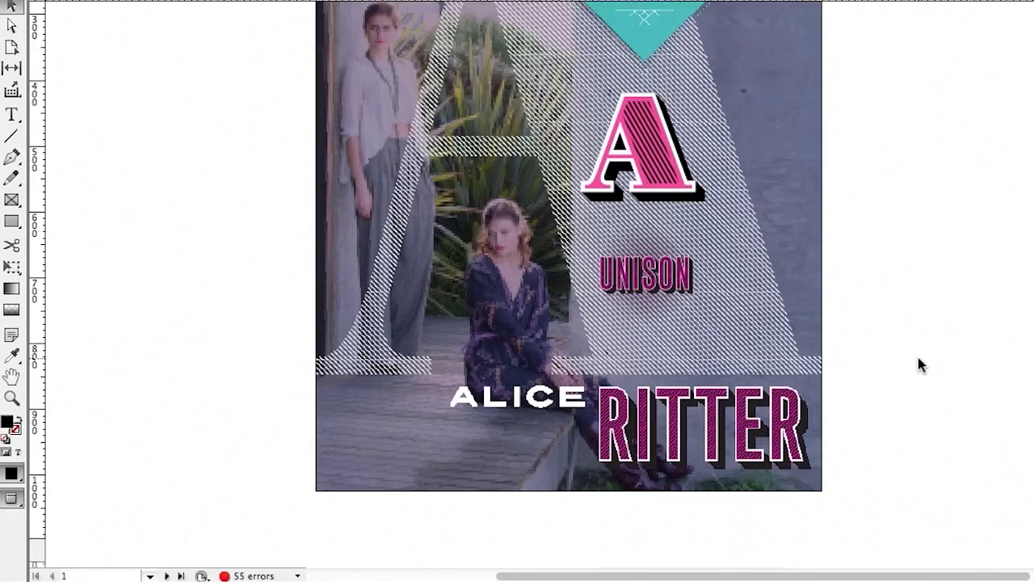
pyautogui.scroll(-5, 919, 365)
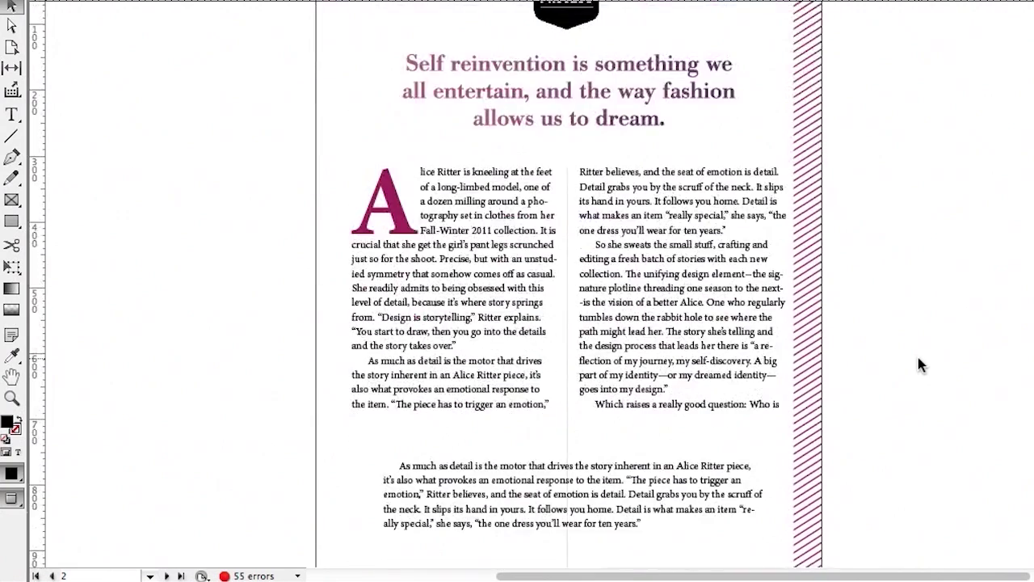
pyautogui.scroll(-1, 917, 354)
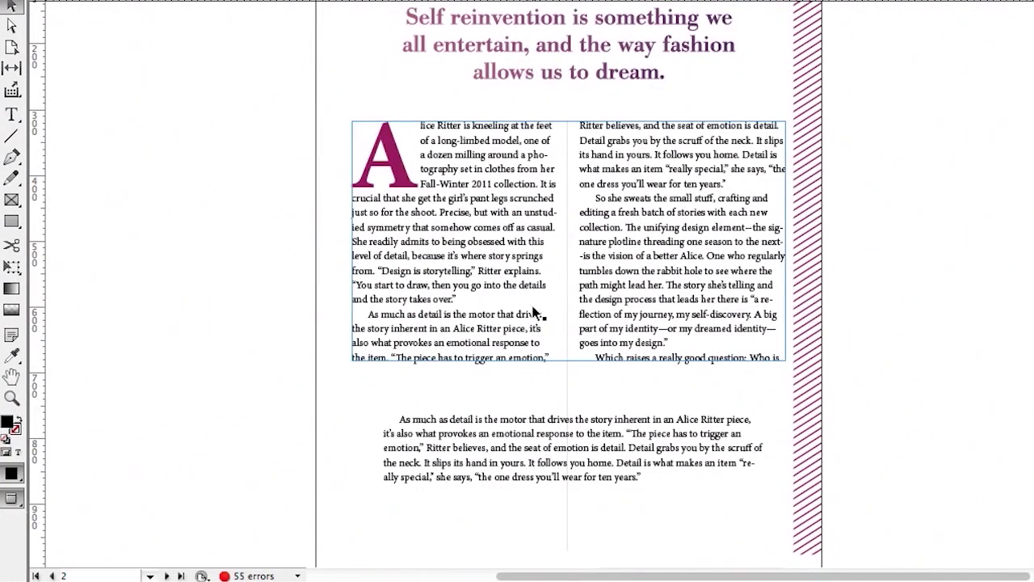
pyautogui.click(518, 305)
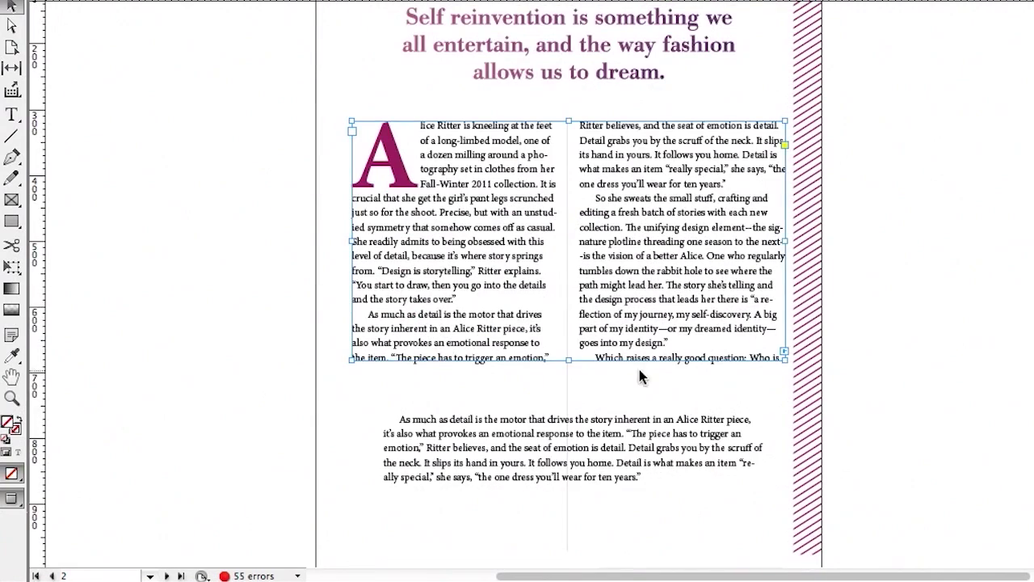
pyautogui.click(639, 470)
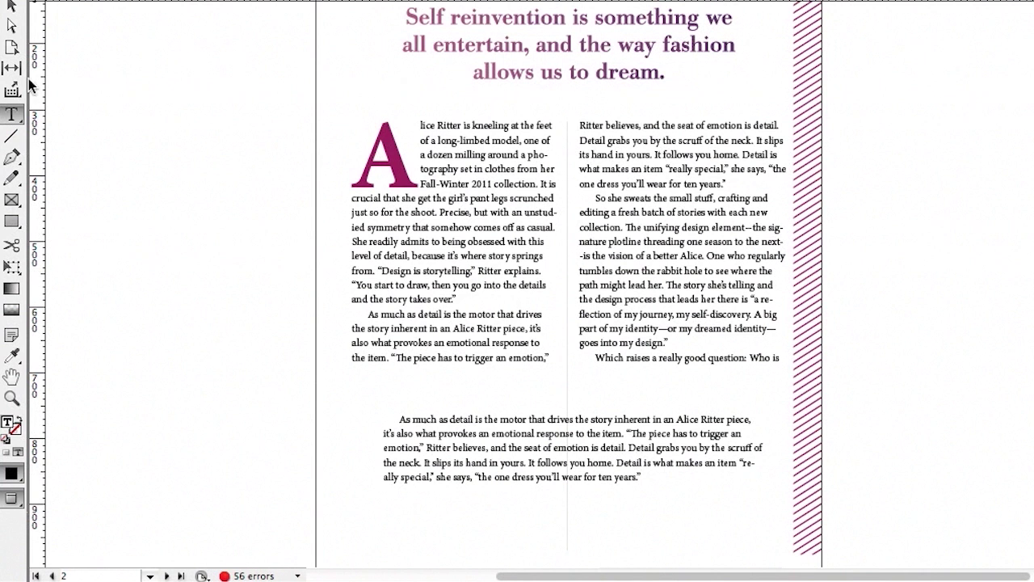
# Step: Zoom in on the 'As much as detail…' frame and reselect it as an object
pyautogui.click(11, 6)
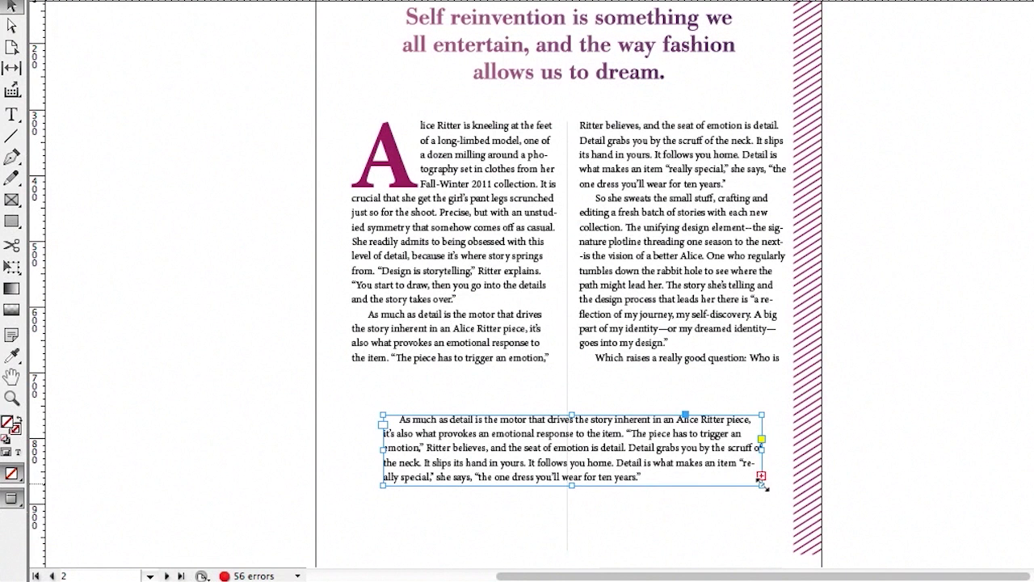
pyautogui.hotkey('ctrl', '=')
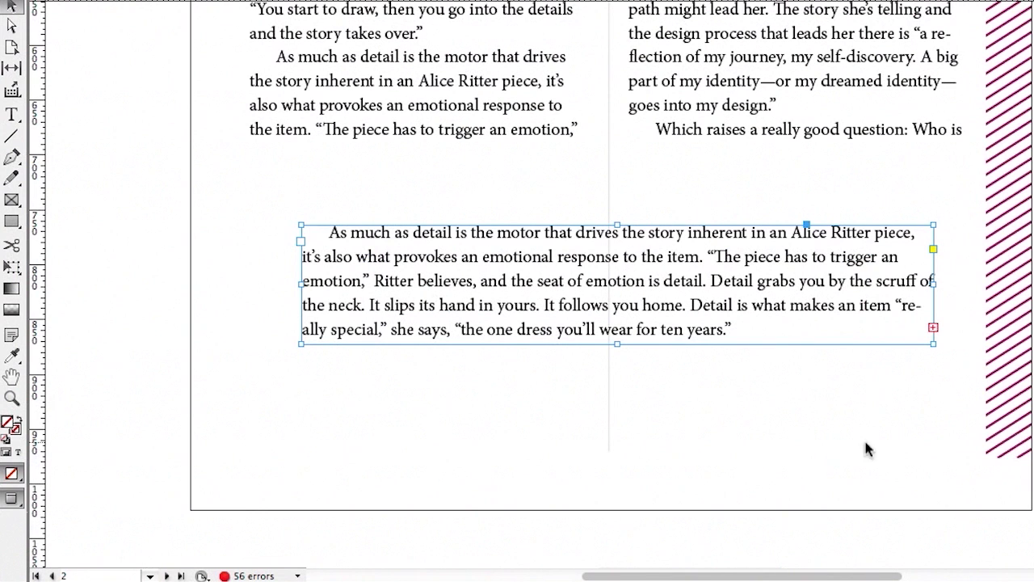
pyautogui.click(914, 352)
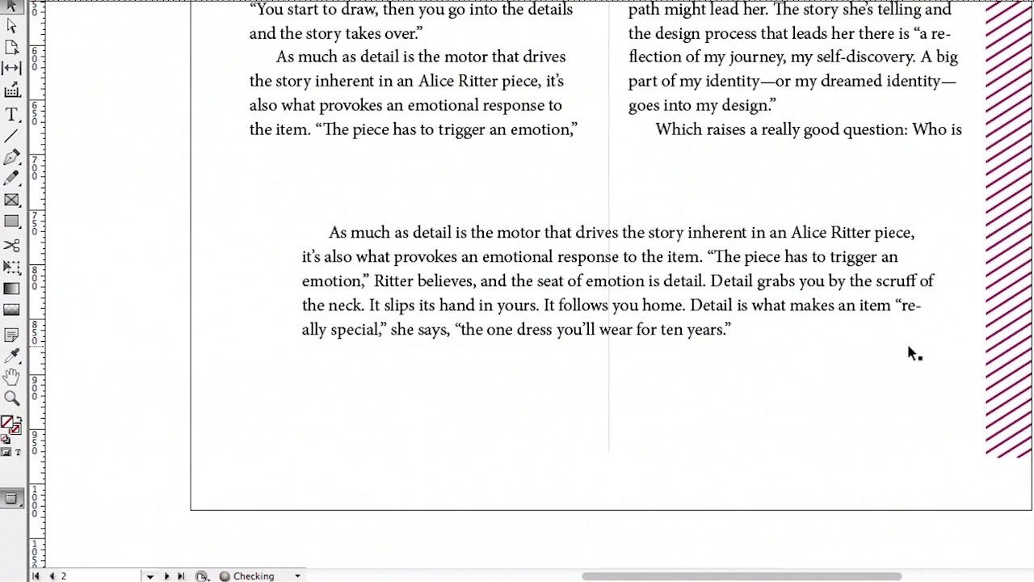
pyautogui.click(813, 318)
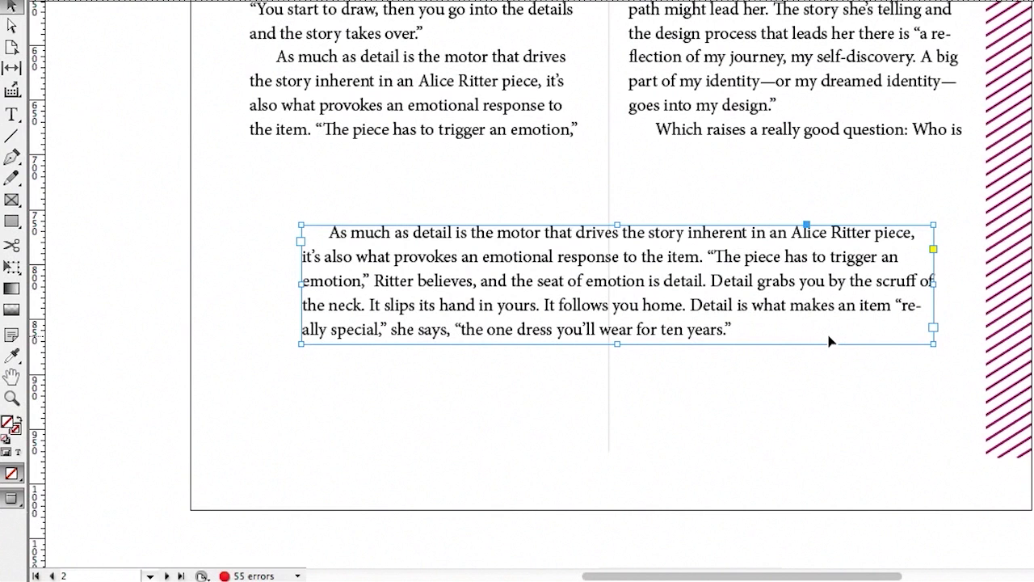
pyautogui.doubleClick(757, 330)
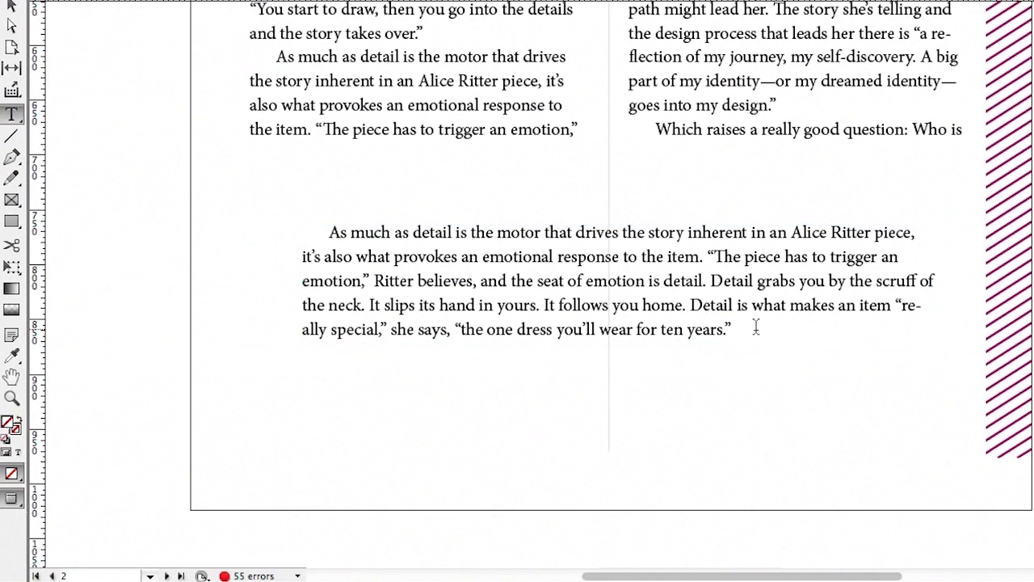
pyautogui.click(14, 13)
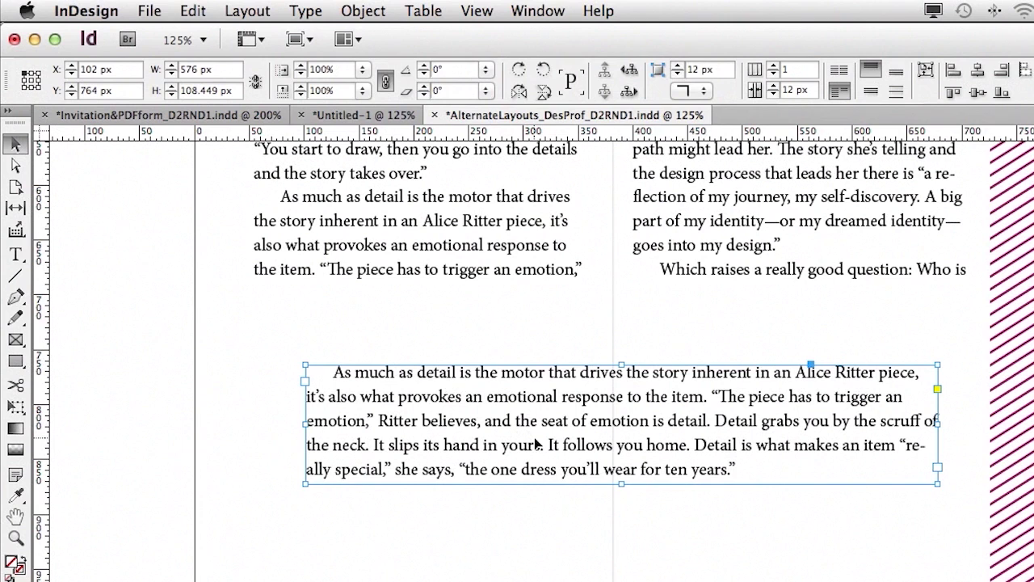
# Step: Set the quote frame's Auto-Sizing to Height Only, anchored at the top-centre reference point
pyautogui.click(376, 11)
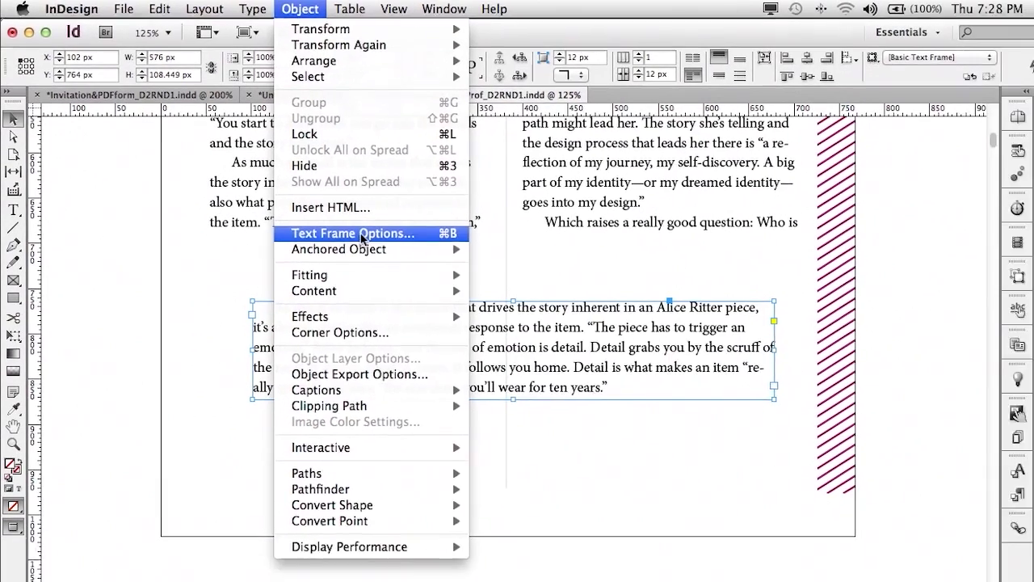
pyautogui.click(435, 282)
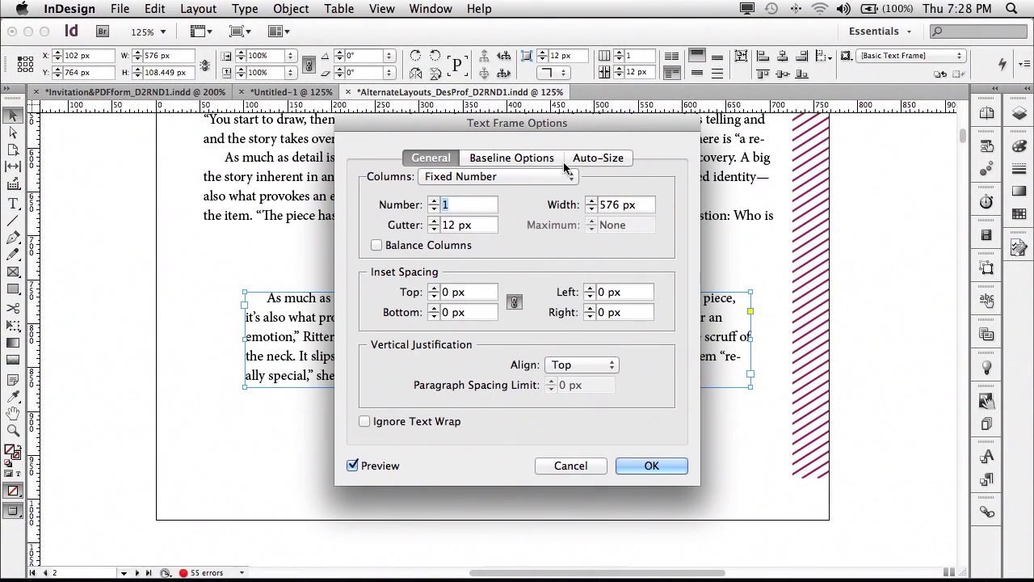
pyautogui.click(600, 160)
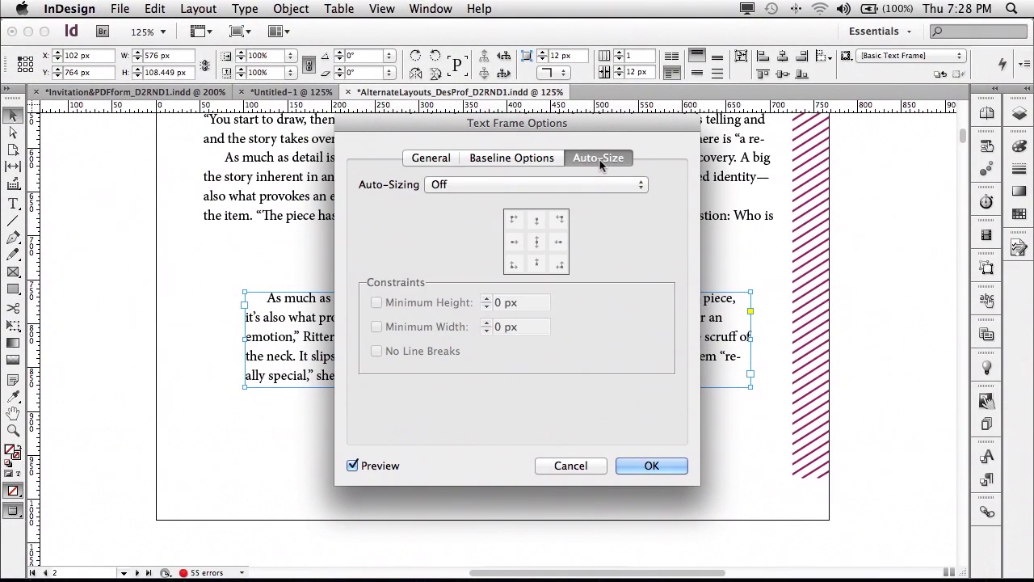
pyautogui.click(491, 184)
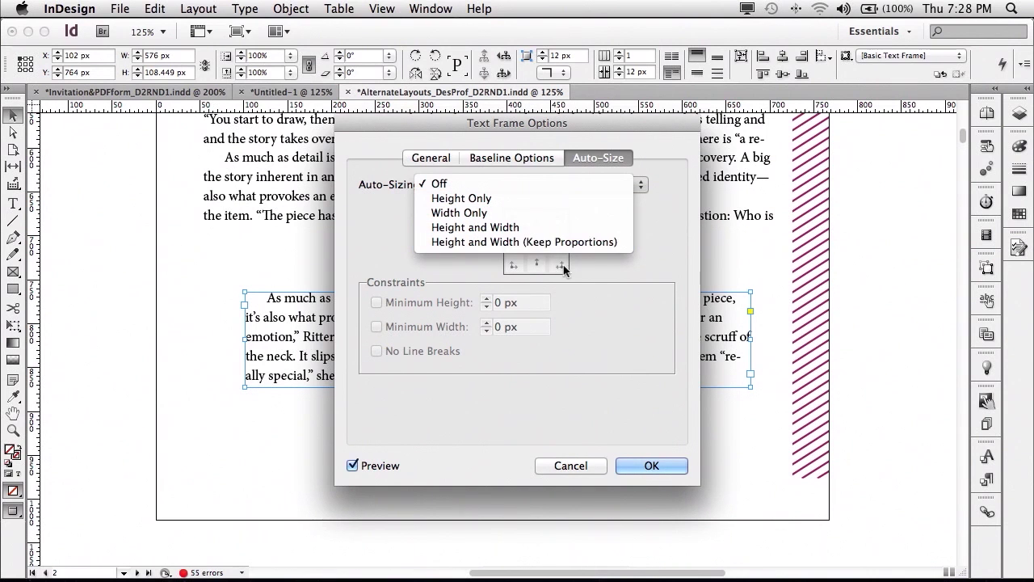
pyautogui.click(596, 288)
pyautogui.click(511, 188)
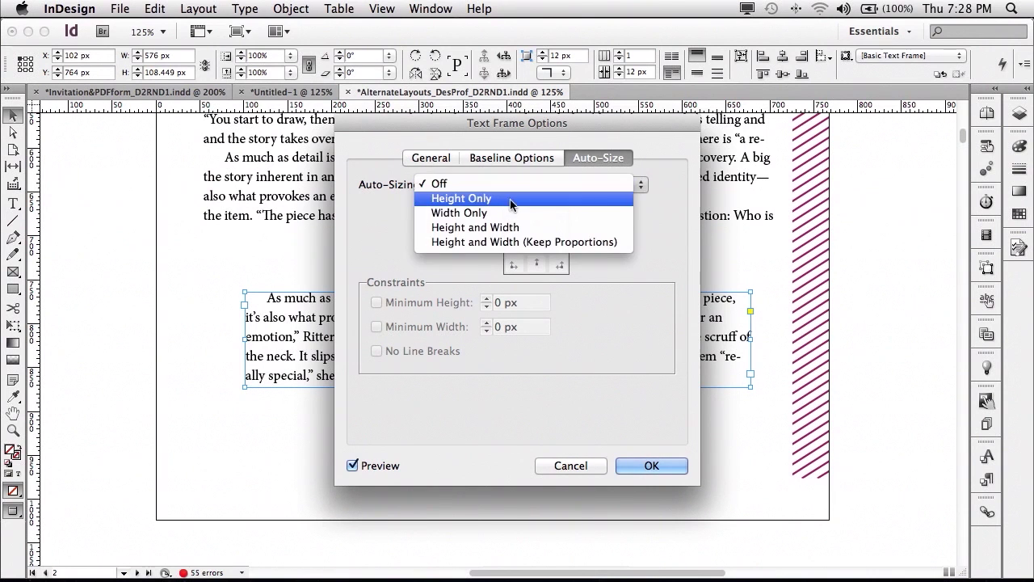
pyautogui.click(511, 198)
pyautogui.click(535, 220)
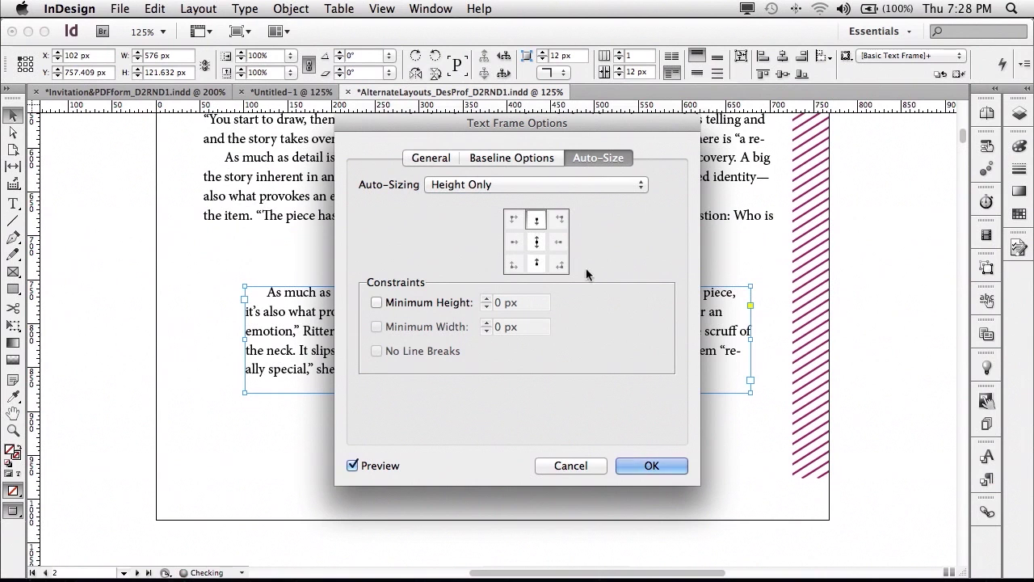
pyautogui.click(647, 466)
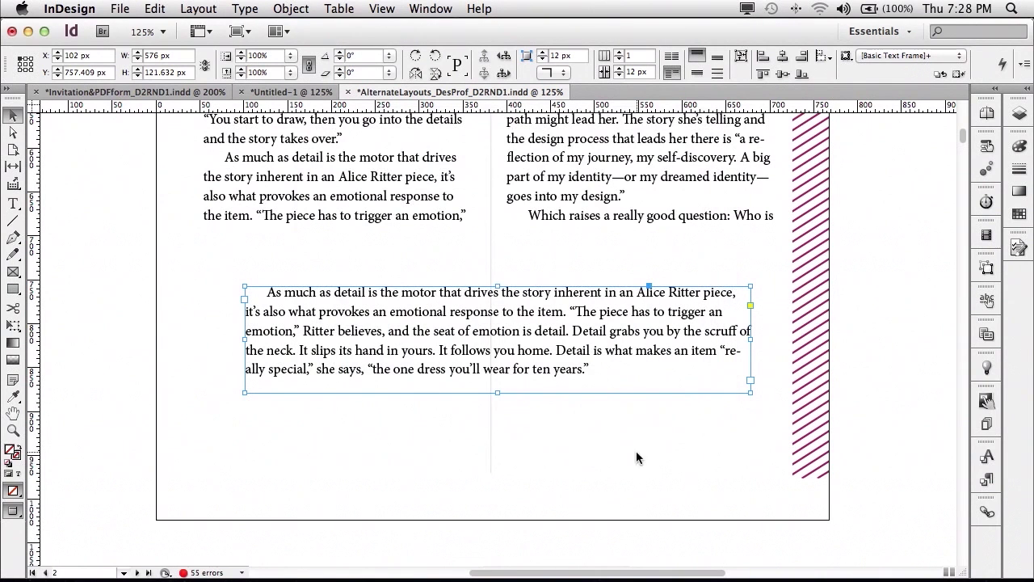
# Step: Type test lines 'dakfdj', 'bigger', 'as I continue to type.' after the quote, growing the frame to 187.632 px
pyautogui.doubleClick(599, 372)
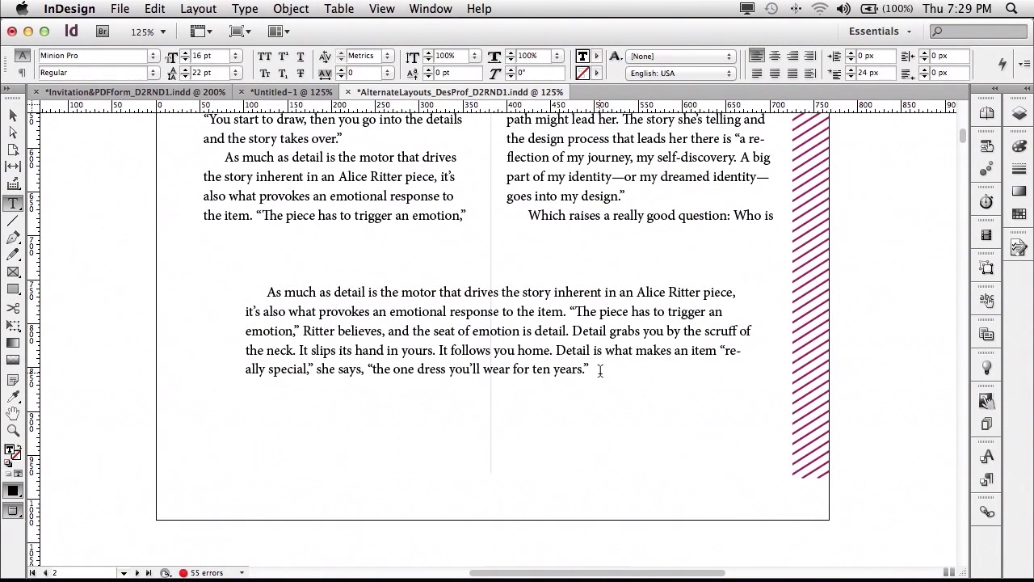
pyautogui.press('Return')
pyautogui.write('dakfdj')
pyautogui.press('Return')
pyautogui.write('bigger')
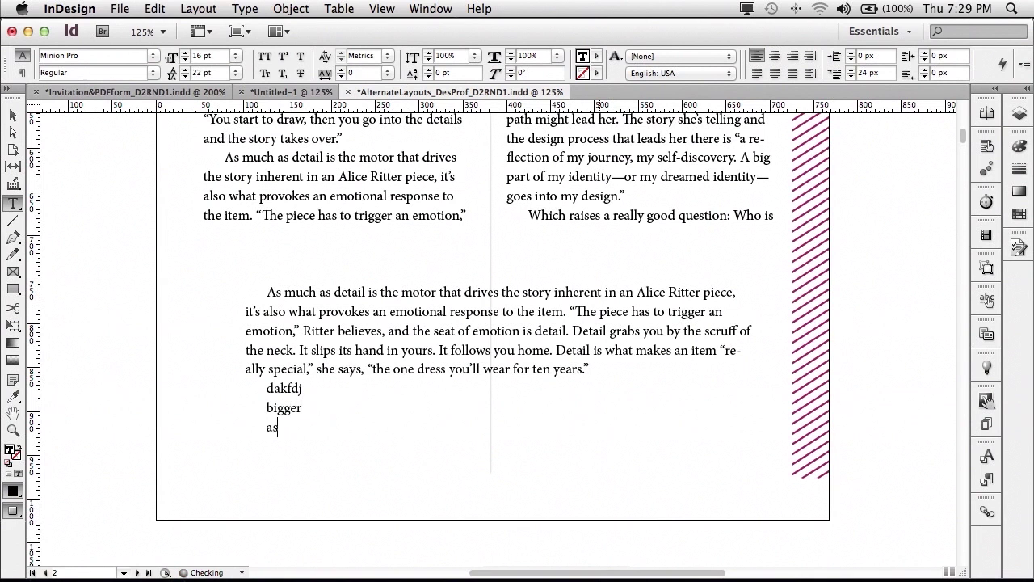
pyautogui.press('BackSpace')
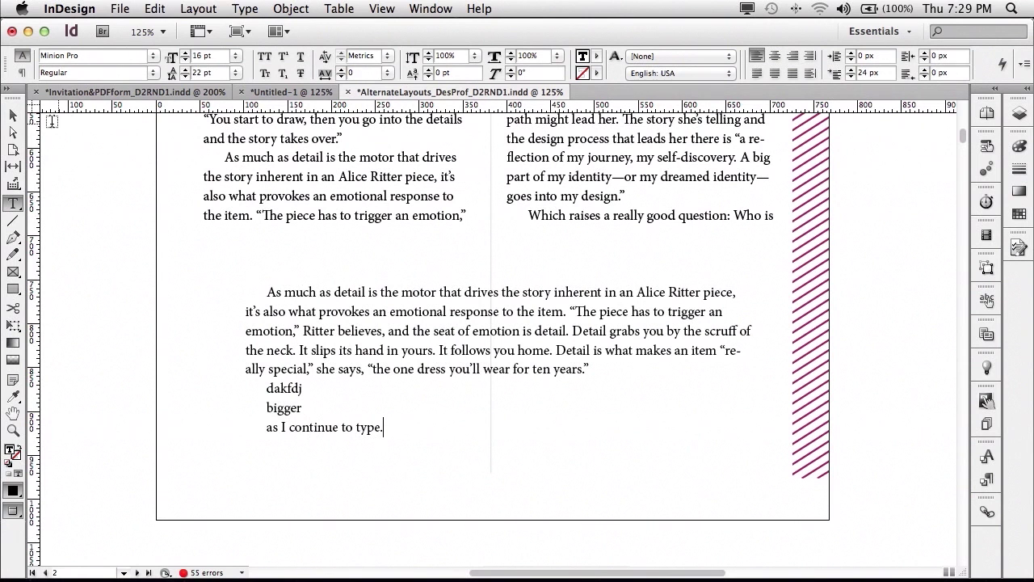
pyautogui.click(13, 115)
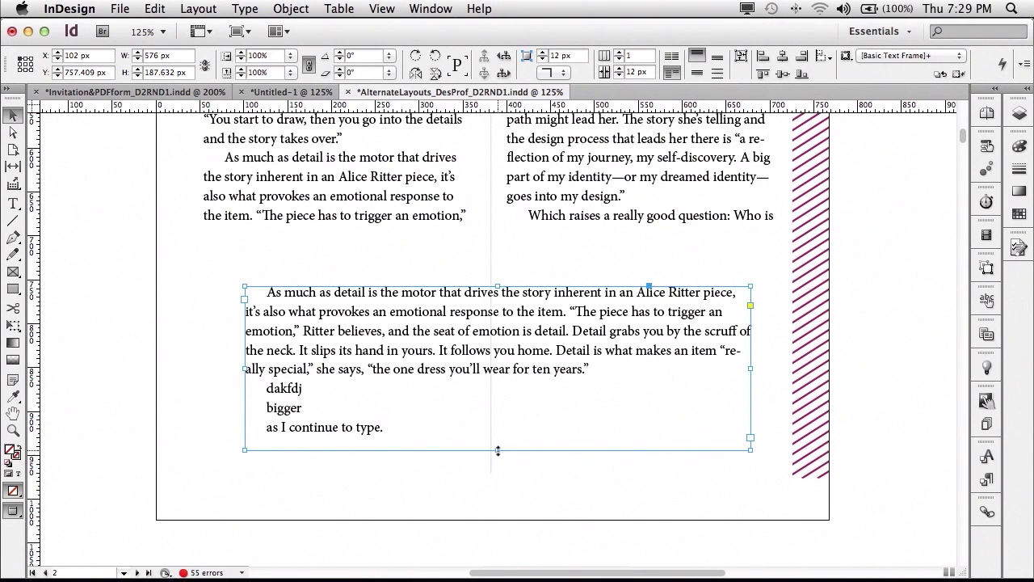
pyautogui.moveTo(497, 449); pyautogui.dragTo(608, 378)
# Step: Open the Spelling preferences, then switch to the Dictionary preferences
pyautogui.click(71, 10)
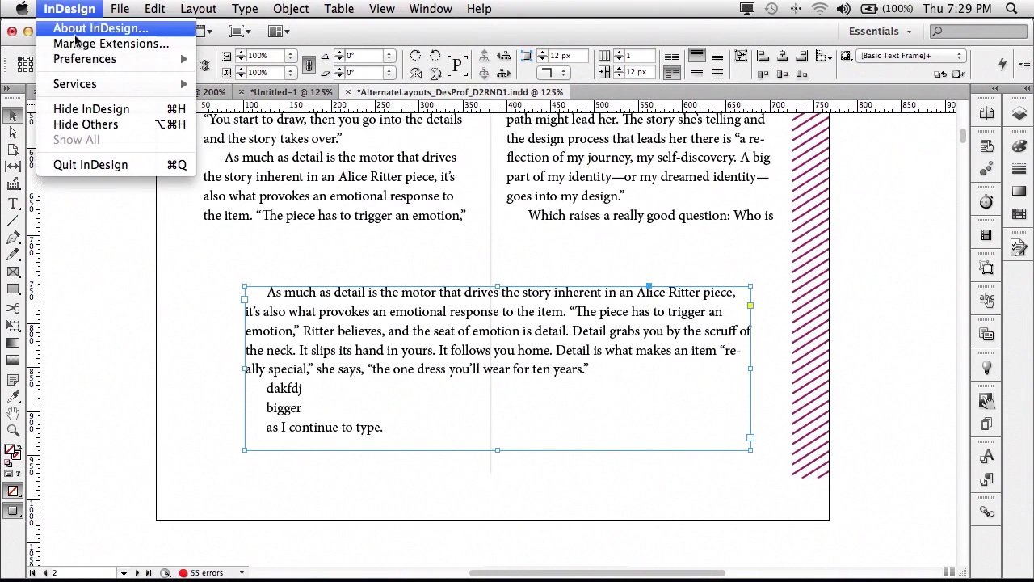
pyautogui.moveTo(87, 59)
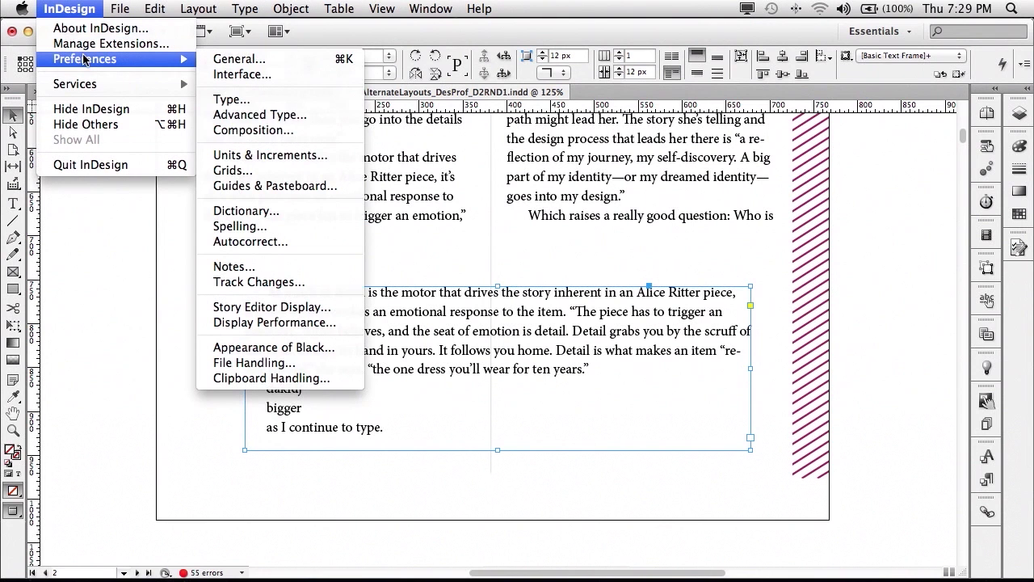
pyautogui.click(239, 227)
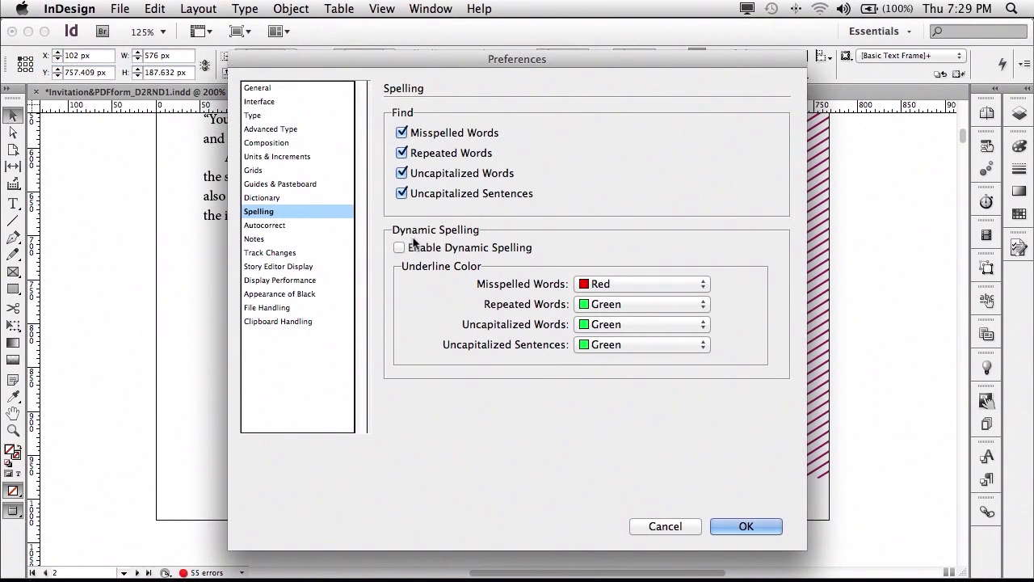
pyautogui.click(267, 200)
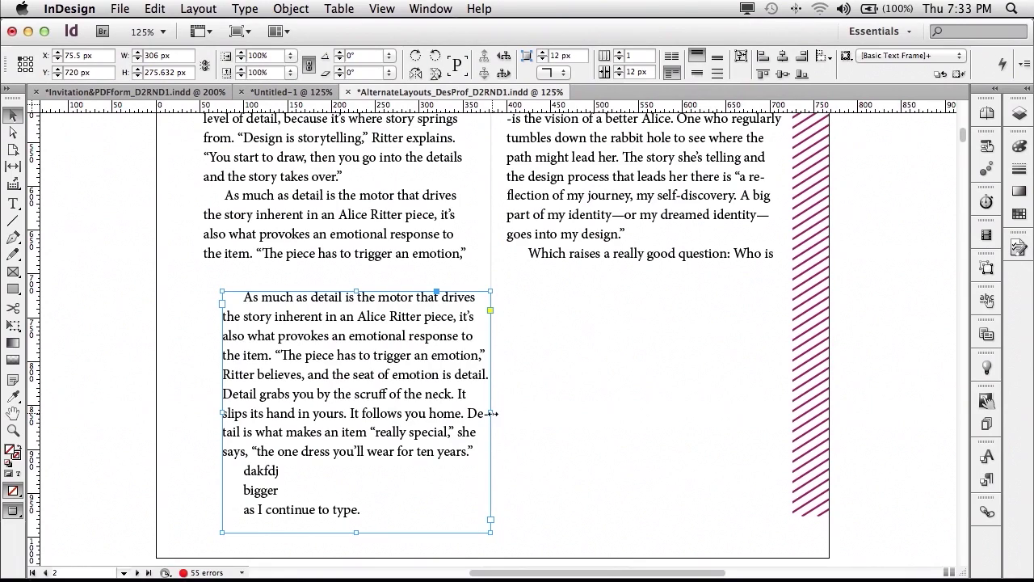
# Step: Drag the frame's width to test auto-height, then set width to 296*2+30 (622 px)
pyautogui.moveTo(490, 413); pyautogui.dragTo(713, 413)
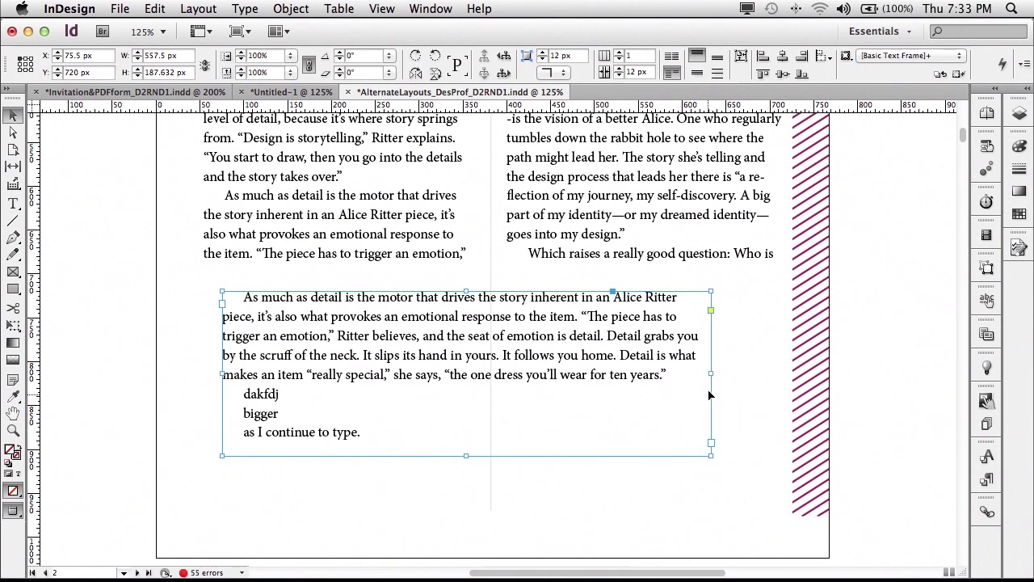
pyautogui.moveTo(710, 374); pyautogui.dragTo(473, 406)
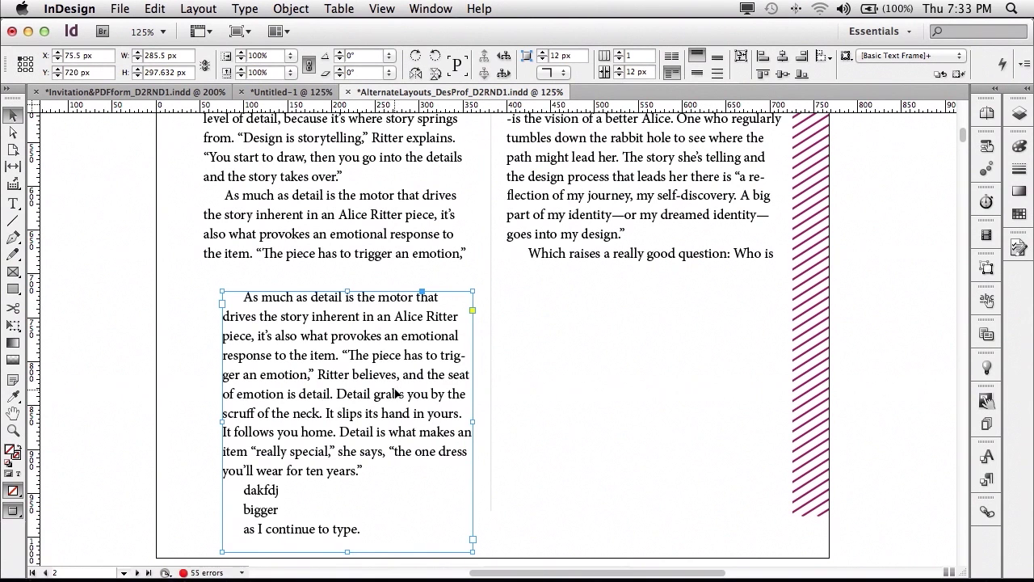
pyautogui.moveTo(396, 394); pyautogui.dragTo(383, 381)
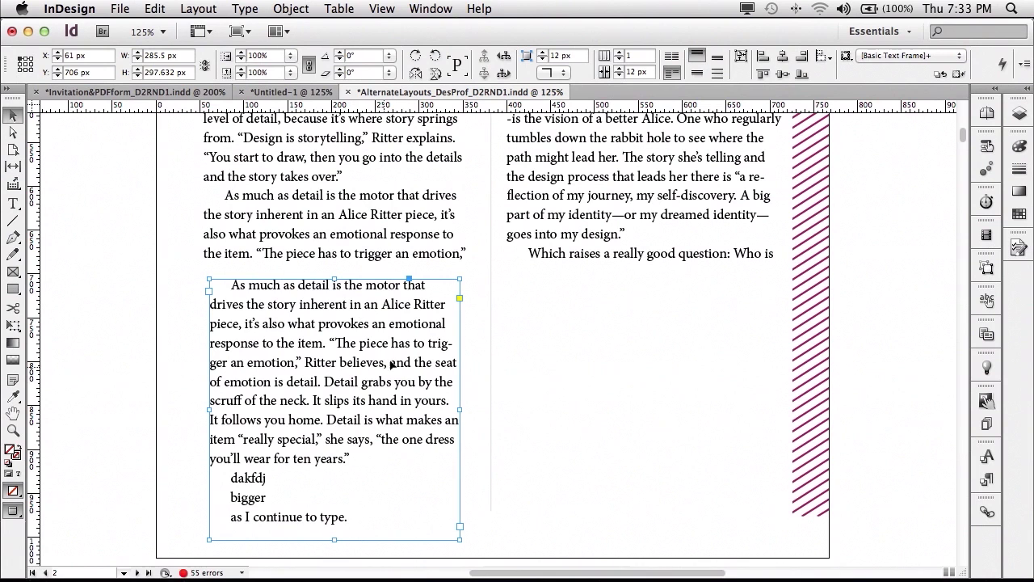
pyautogui.moveTo(460, 409); pyautogui.dragTo(475, 410)
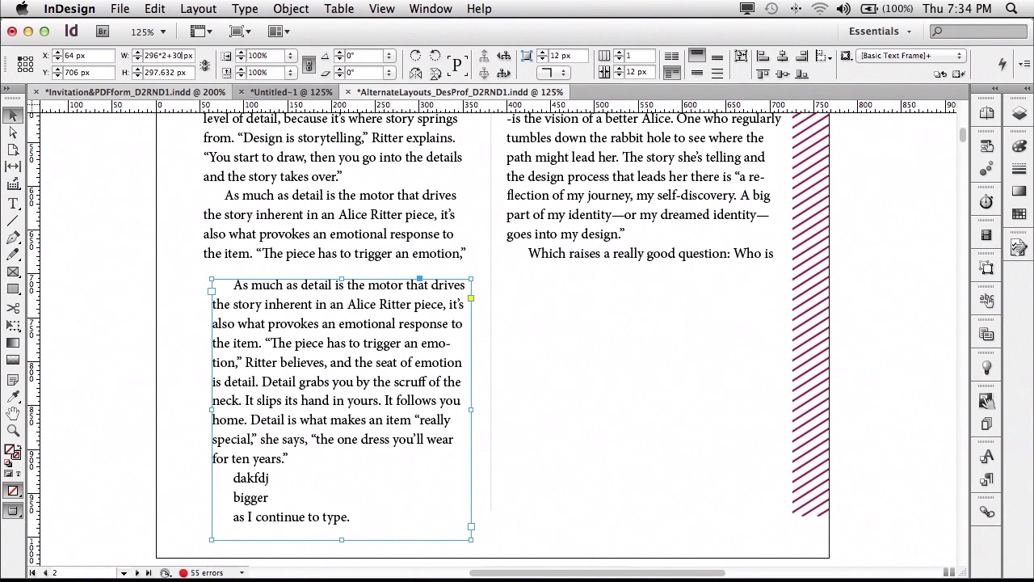
pyautogui.press('Return')
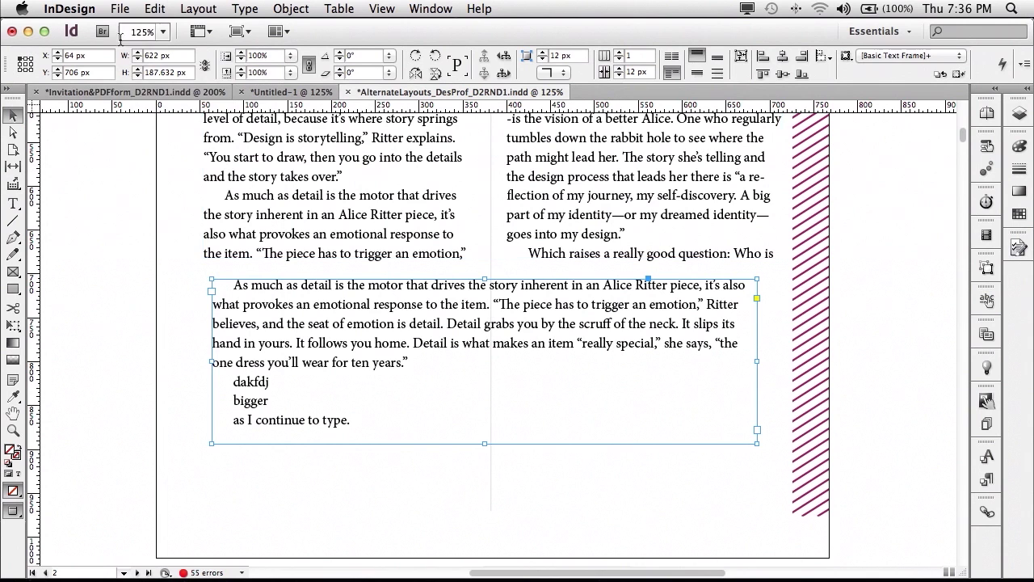
# Step: Export all pages as PNG at 72 ppi, Medium quality, RGB
pyautogui.click(119, 9)
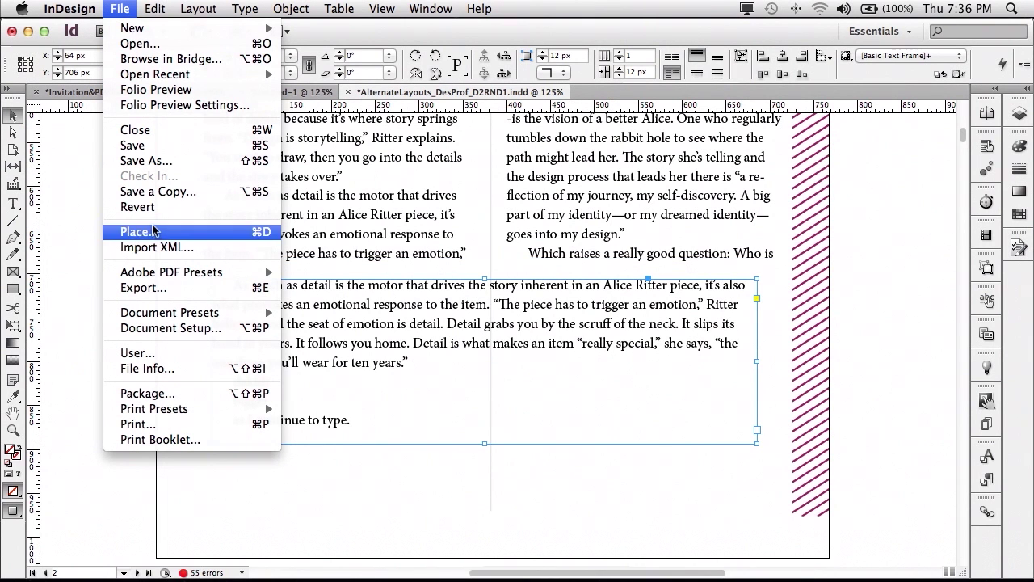
pyautogui.click(159, 288)
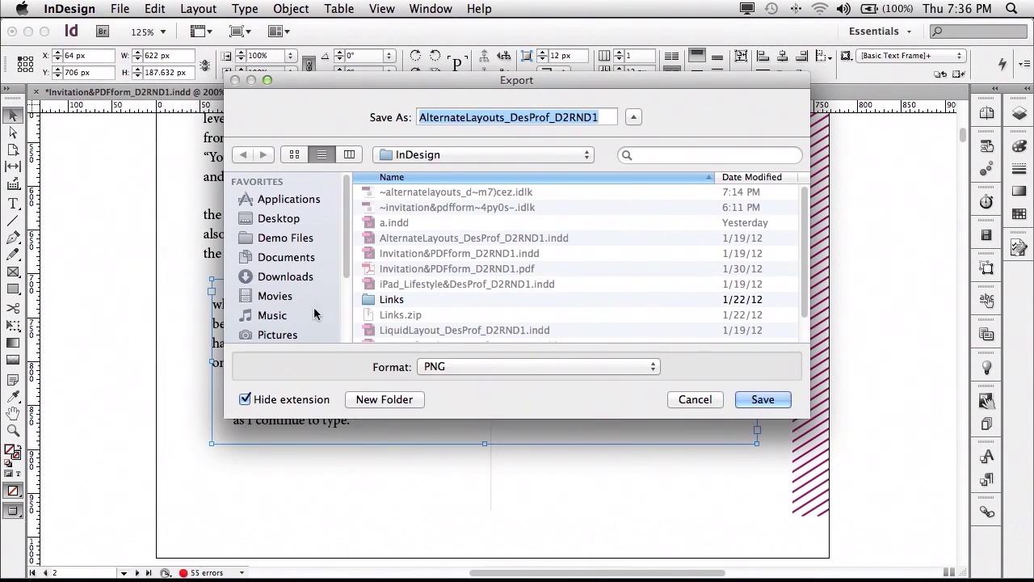
pyautogui.click(443, 368)
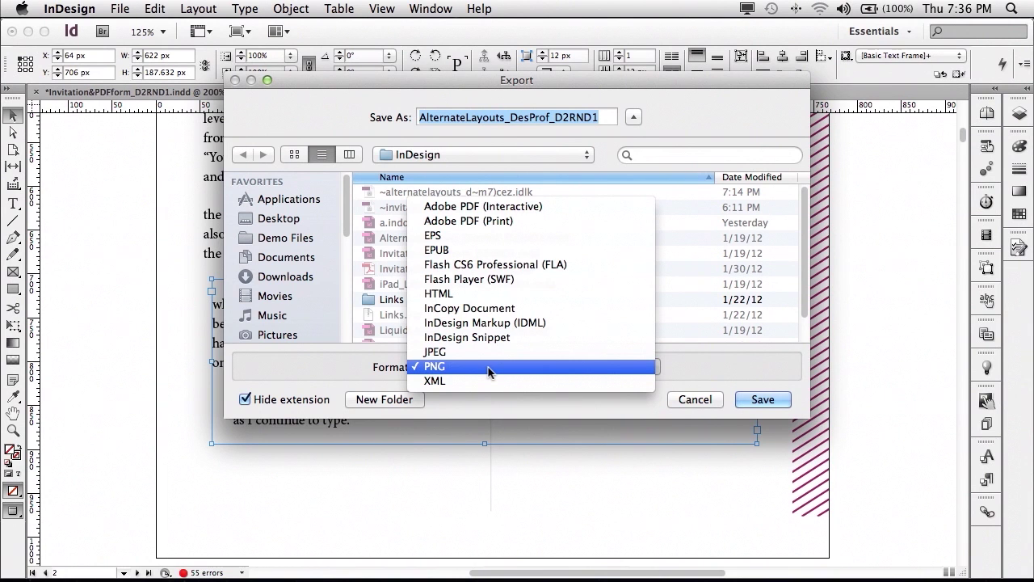
pyautogui.click(488, 367)
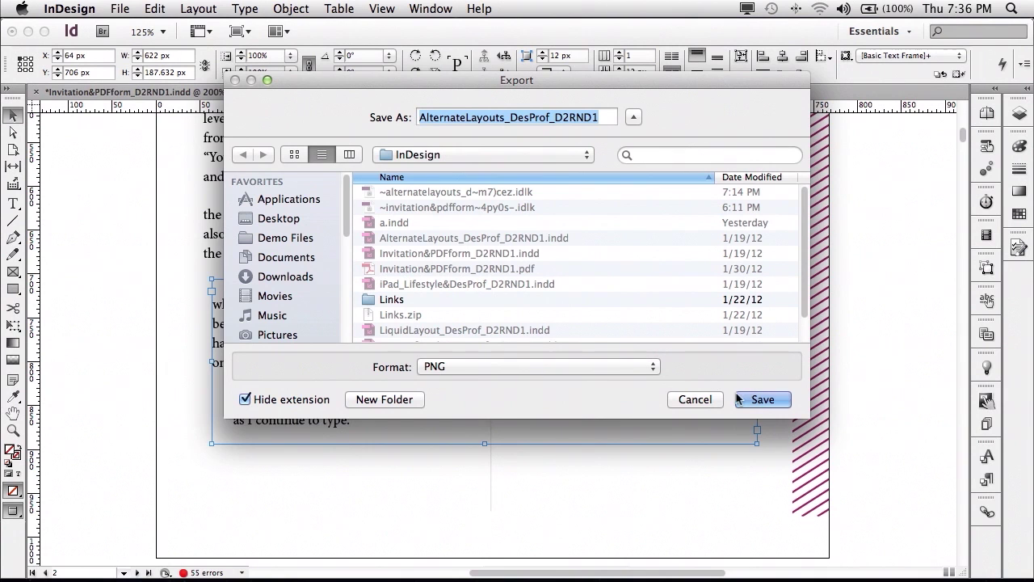
pyautogui.click(762, 400)
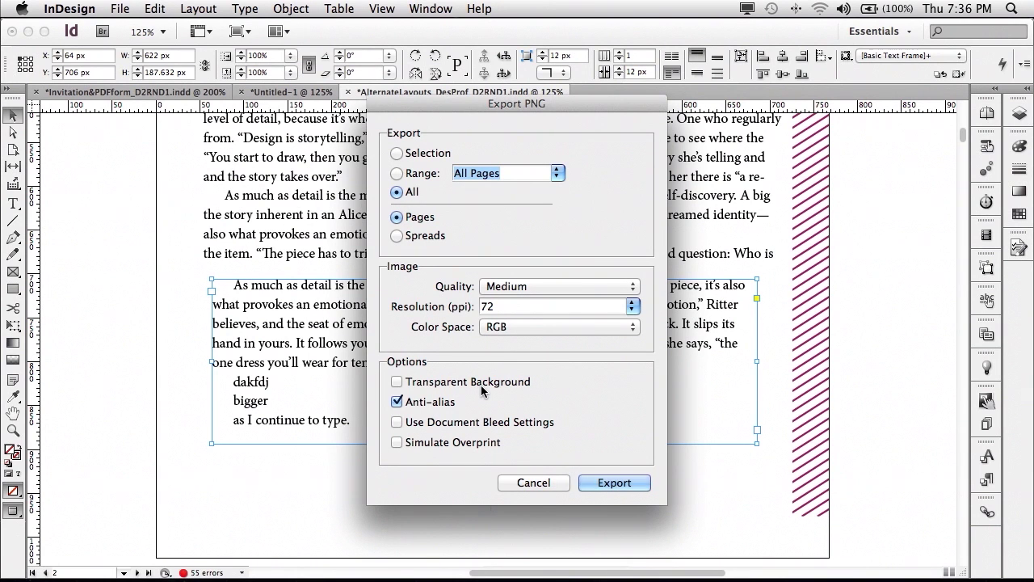
pyautogui.click(608, 484)
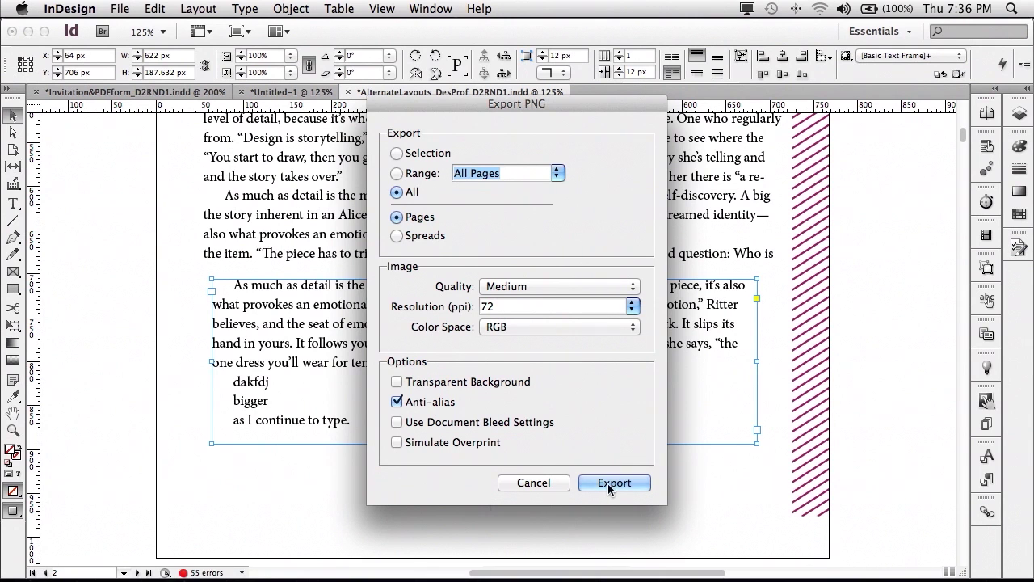